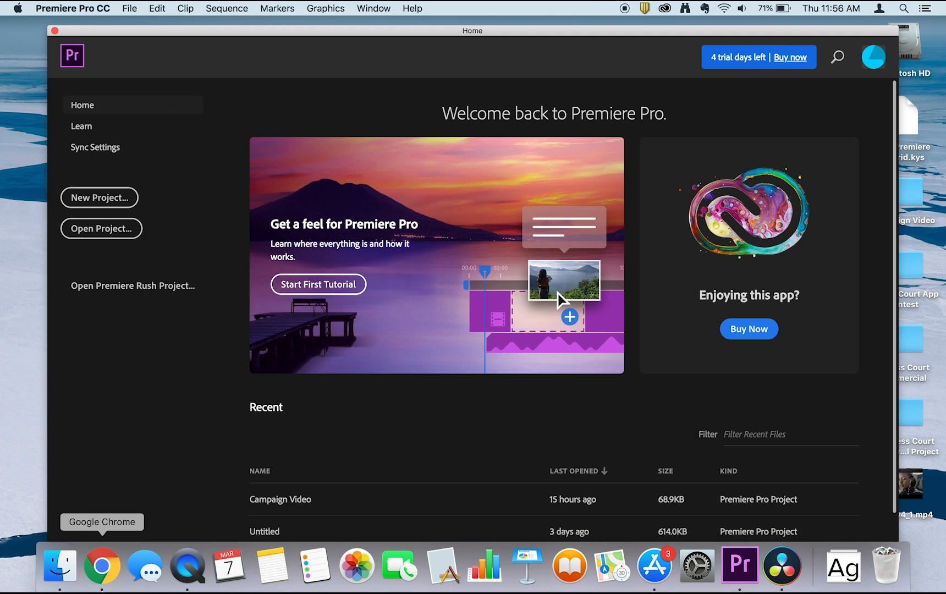
View the Final Cut Pro X XML export video in Chrome and preview SecondCut.fcpxml from the Campaign Video folder in Finder.
{"action": "left_click", "coordinate": [116, 577]}
{"action": "left_click", "coordinate": [64, 436]}
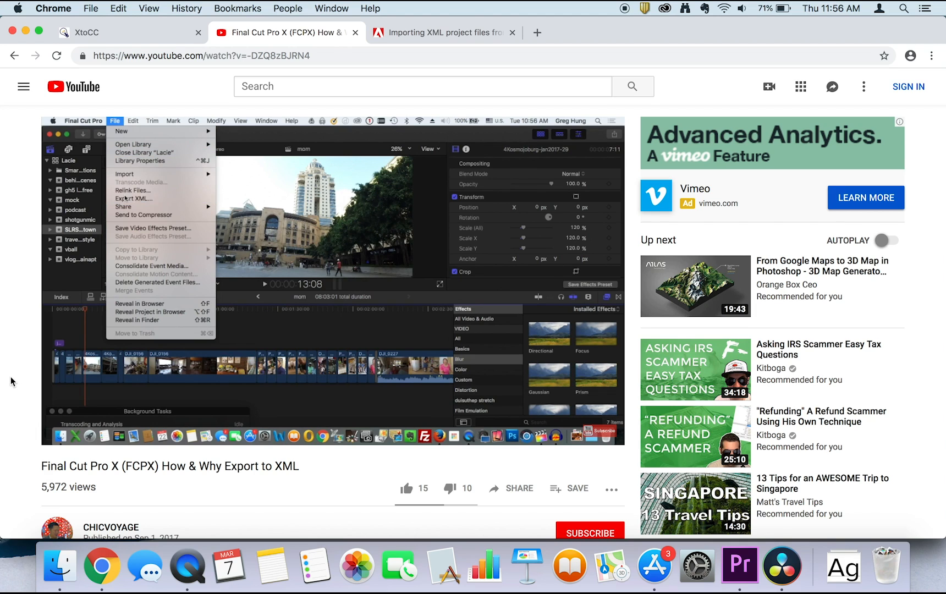
{"action": "left_click", "coordinate": [333, 360]}
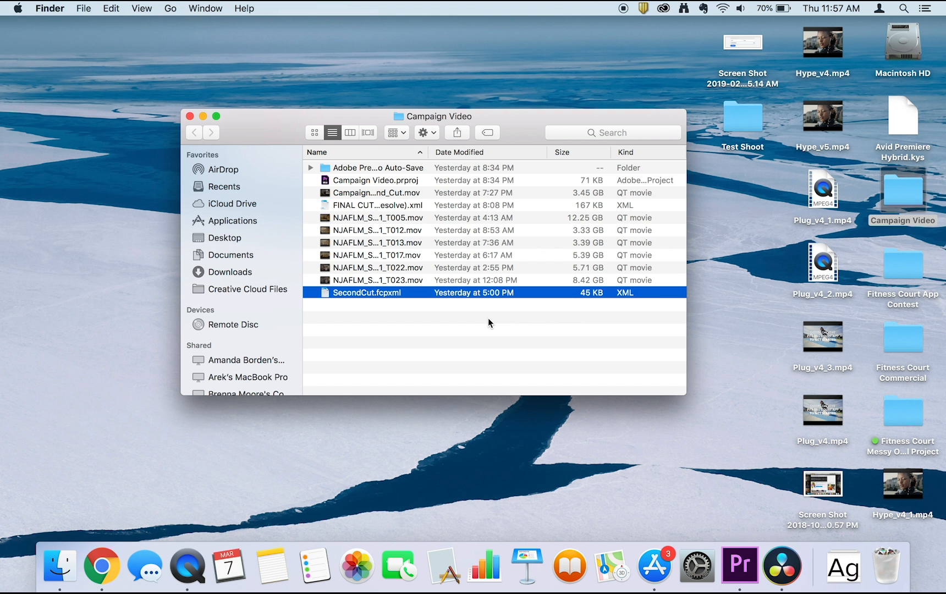
{"action": "key", "text": "space"}
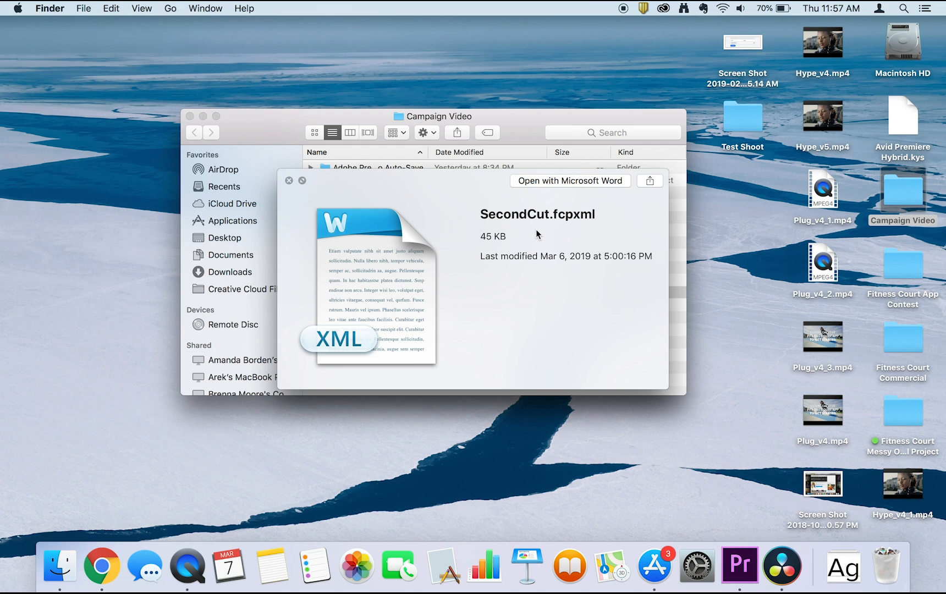
Look over the XtoCC web page in Chrome and the DaVinci Resolve page in the App Store.
{"action": "key", "text": "super+Tab"}
{"action": "left_click_drag", "start_coordinate": [420, 169], "coordinate": [495, 169]}
{"action": "left_click", "coordinate": [440, 178]}
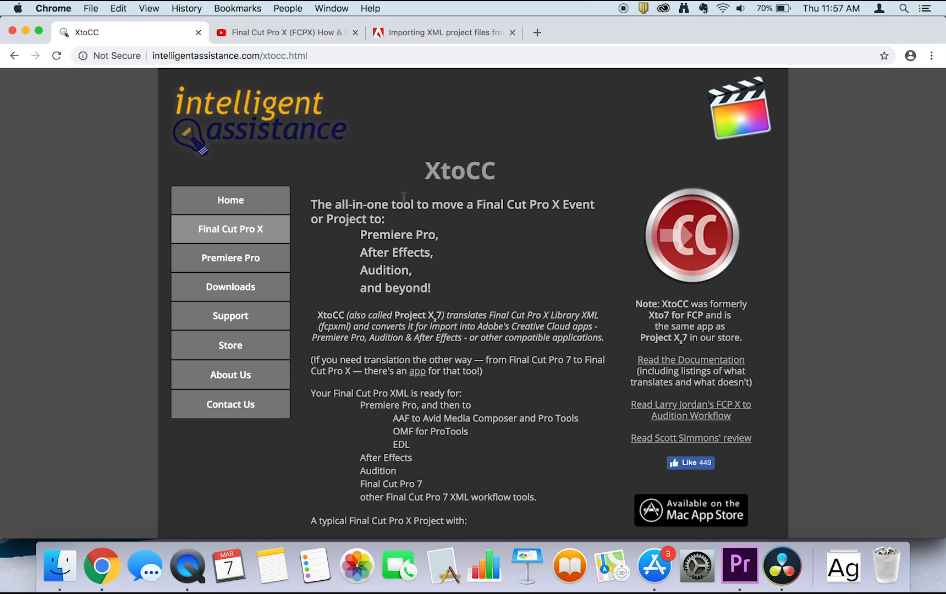
{"action": "scroll", "coordinate": [561, 402], "scroll_direction": "down", "scroll_amount": 1}
{"action": "scroll", "coordinate": [389, 263], "scroll_direction": "down", "scroll_amount": 2}
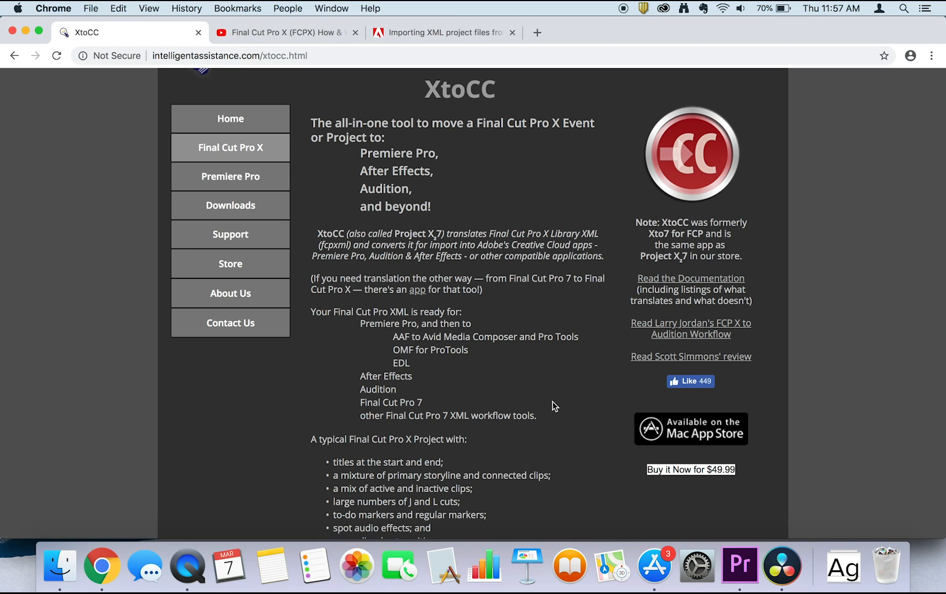
{"action": "scroll", "coordinate": [552, 401], "scroll_direction": "up", "scroll_amount": 3}
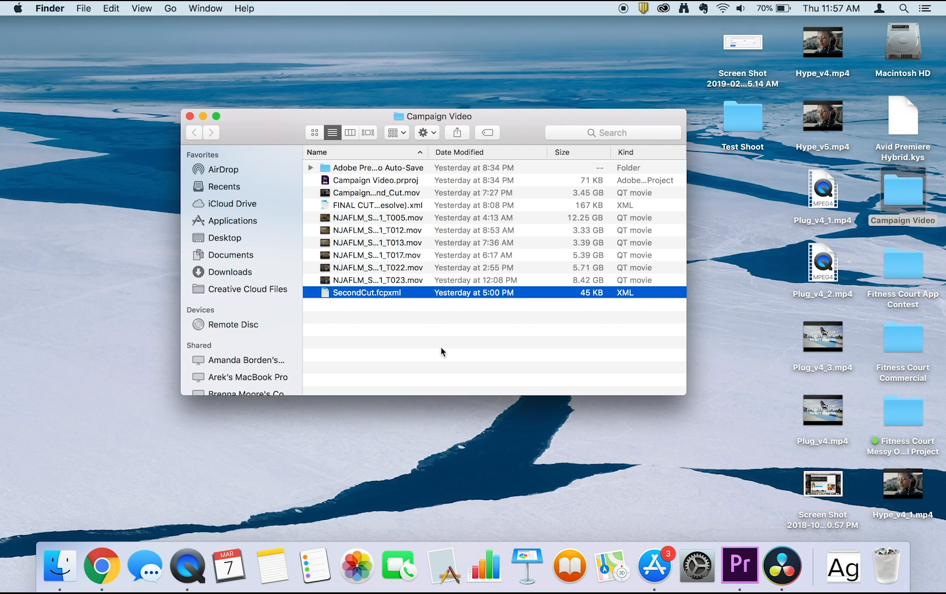
{"action": "left_click", "coordinate": [440, 346]}
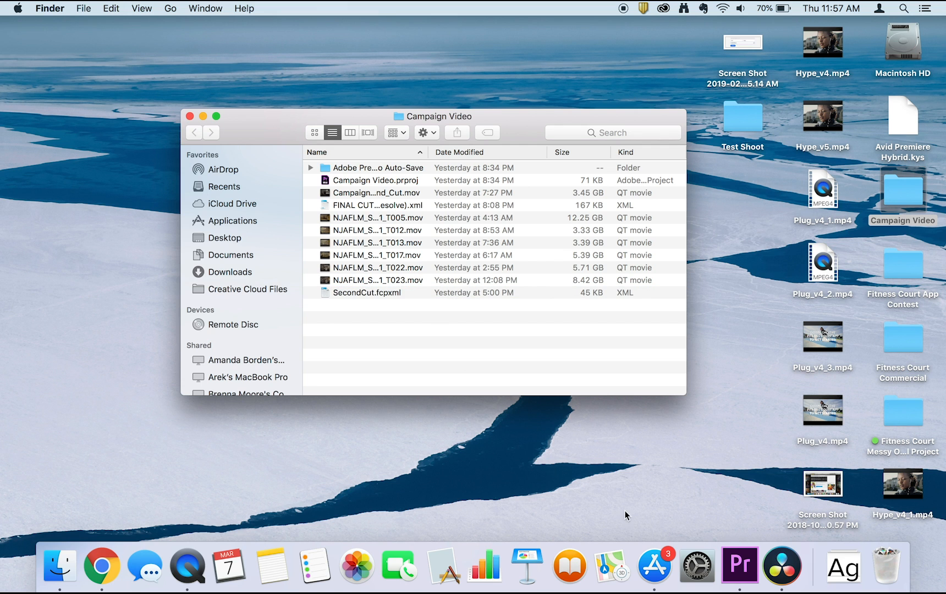
{"action": "left_click", "coordinate": [653, 566]}
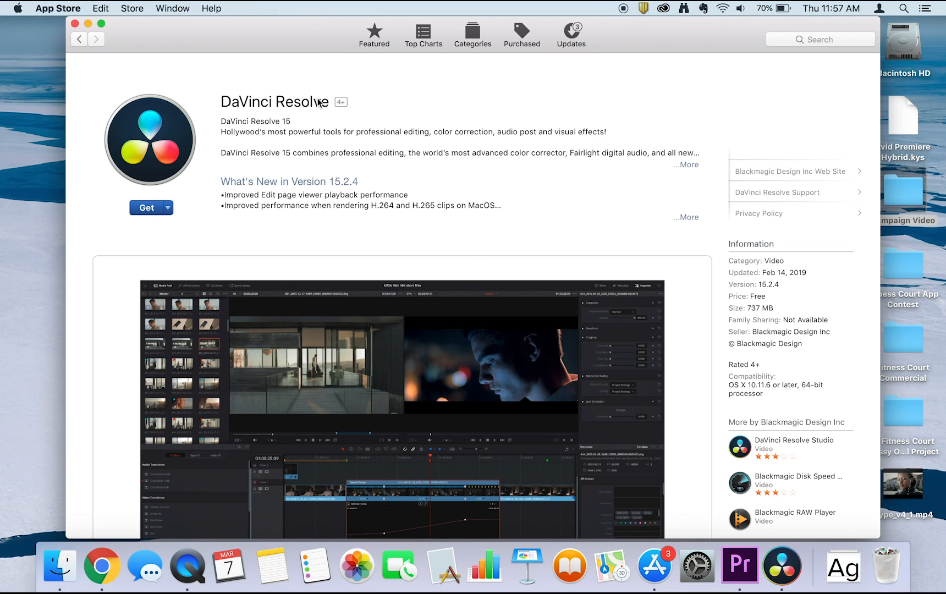
Switch to DaVinci Resolve and create a new project named "XML export".
{"action": "left_click", "coordinate": [781, 567]}
{"action": "left_click", "coordinate": [605, 502]}
{"action": "type", "text": "XML s"}
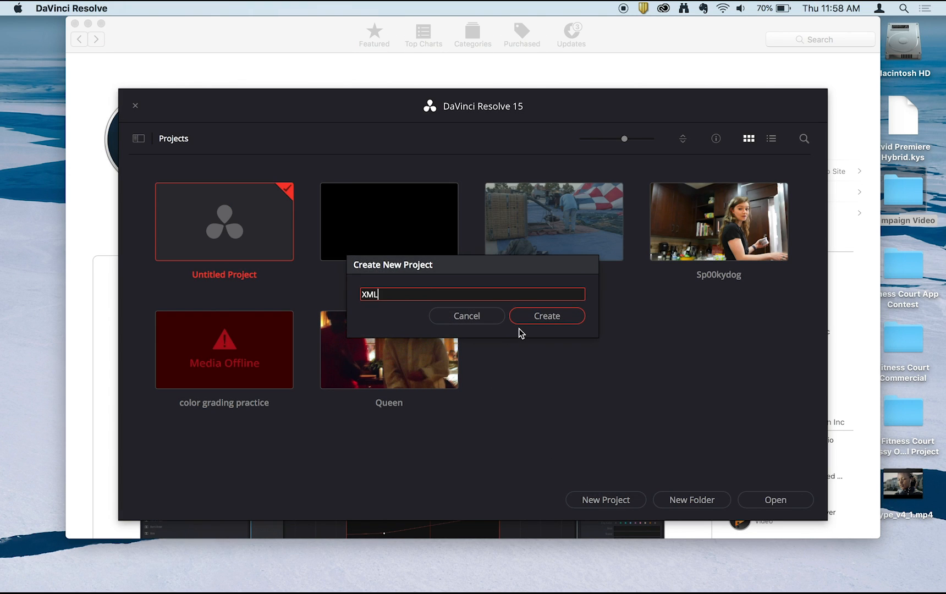
{"action": "key", "text": "BackSpace"}
{"action": "type", "text": "export"}
{"action": "key", "text": "Return"}
Start an XML timeline import using SecondCut.fcpxml from the Campaign Video folder.
{"action": "left_click", "coordinate": [126, 8]}
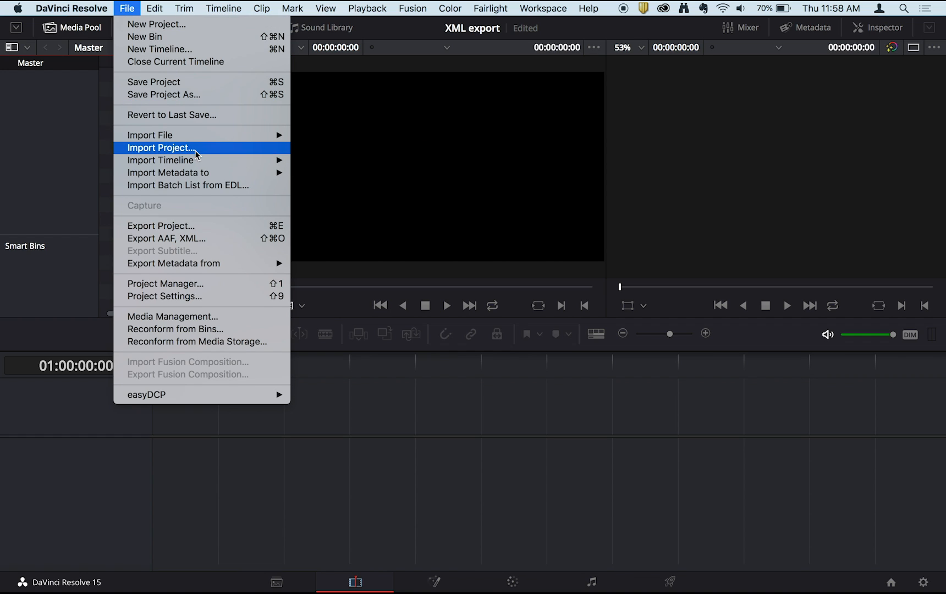
{"action": "mouse_move", "coordinate": [202, 160]}
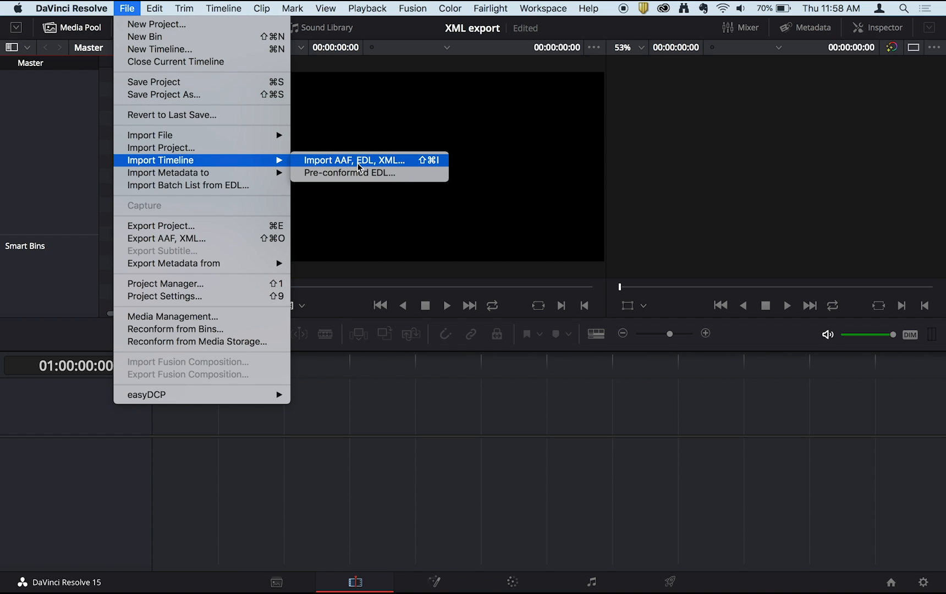
{"action": "left_click", "coordinate": [403, 165]}
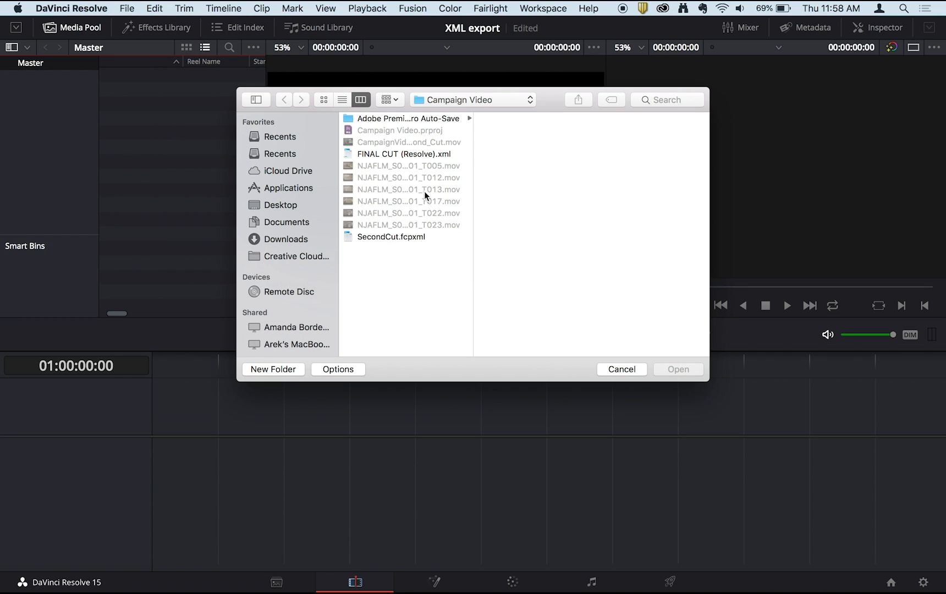
{"action": "left_click", "coordinate": [403, 237]}
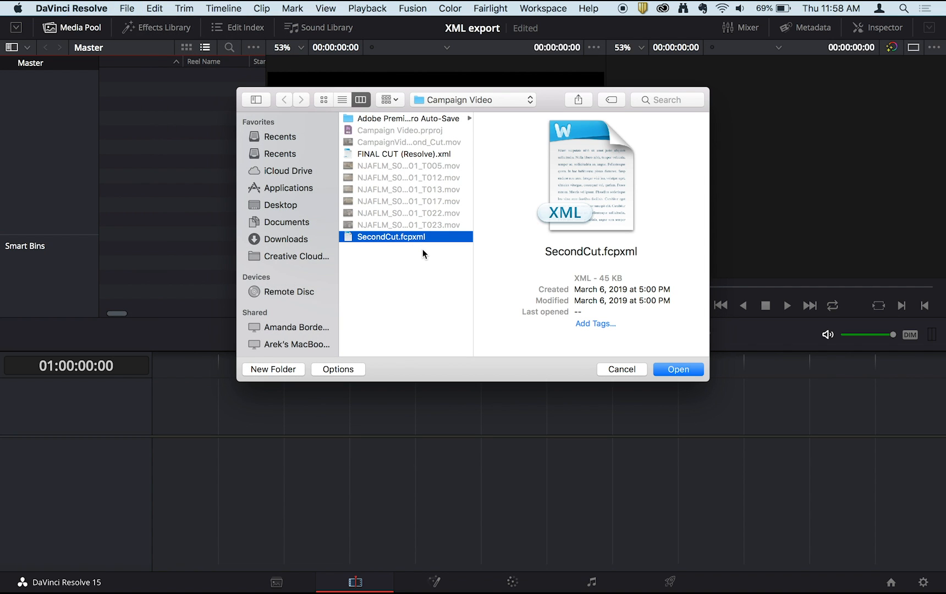
{"action": "key", "text": "Return"}
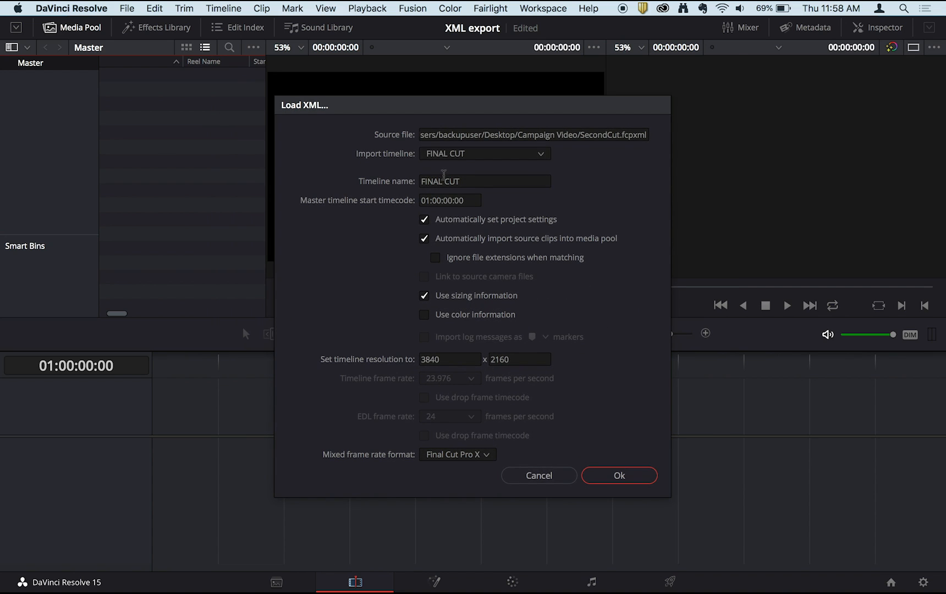
Choose the FINAL CUT timeline for import and accept the XML load settings.
{"action": "left_click", "coordinate": [472, 159]}
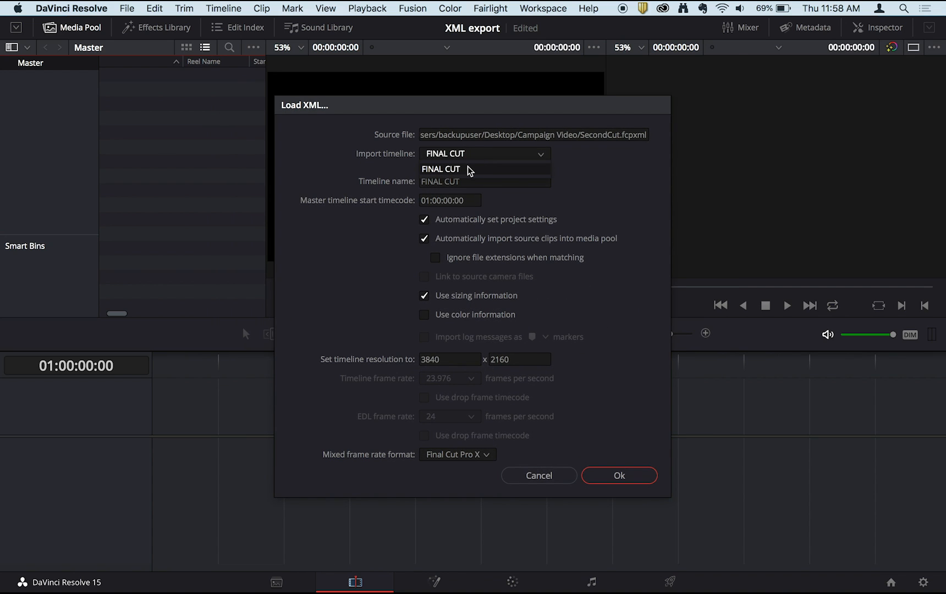
{"action": "left_click", "coordinate": [468, 169]}
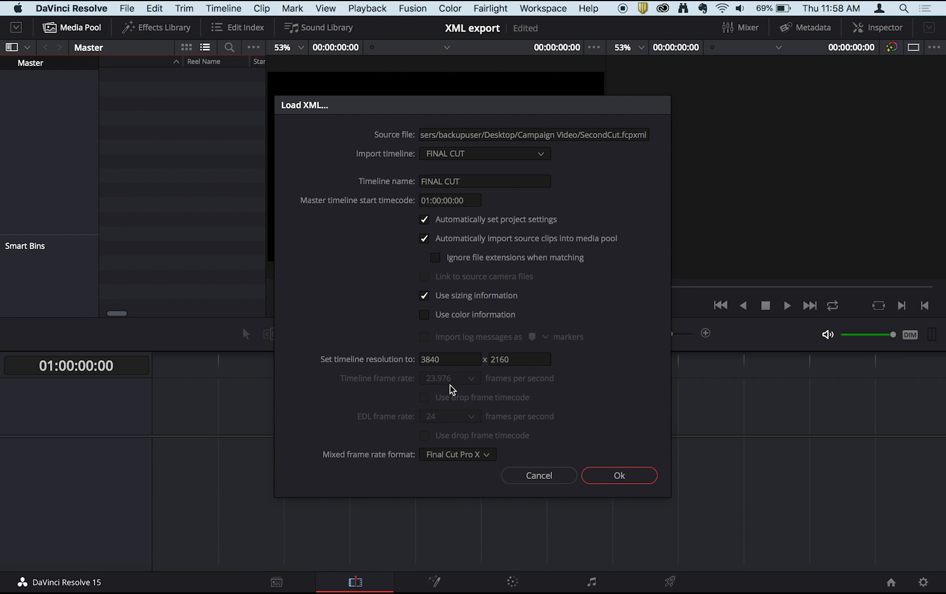
{"action": "left_click", "coordinate": [617, 482]}
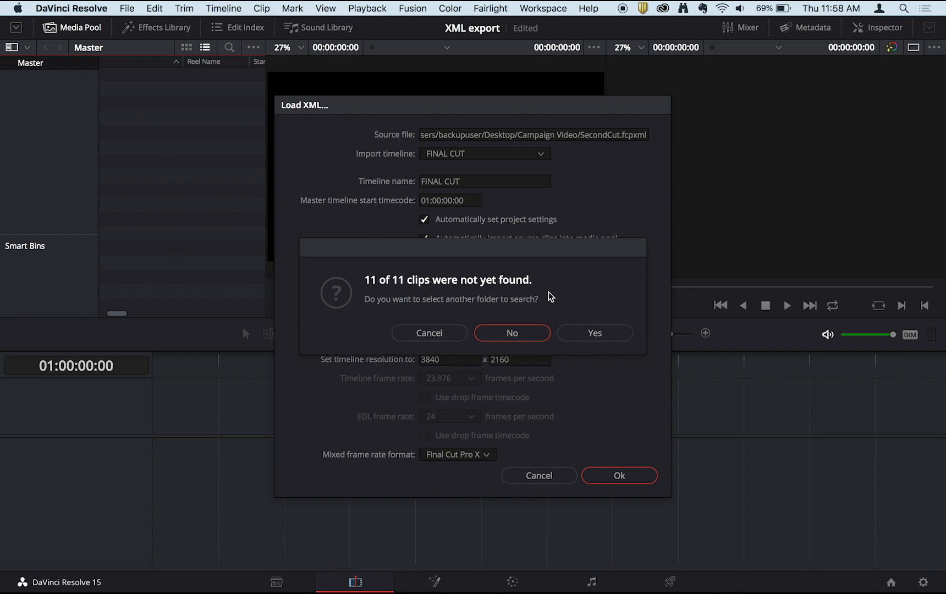
Search for the source clips in Macintosh HD/Users/backupuser/Desktop/Campaign Video, and decline to search another folder for the rest.
{"action": "left_click", "coordinate": [583, 334]}
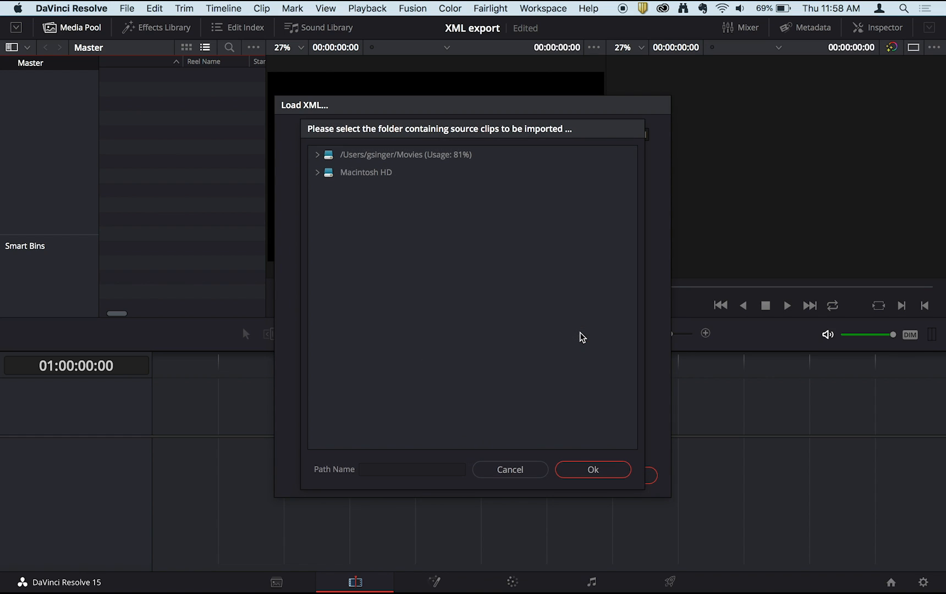
{"action": "left_click", "coordinate": [317, 173]}
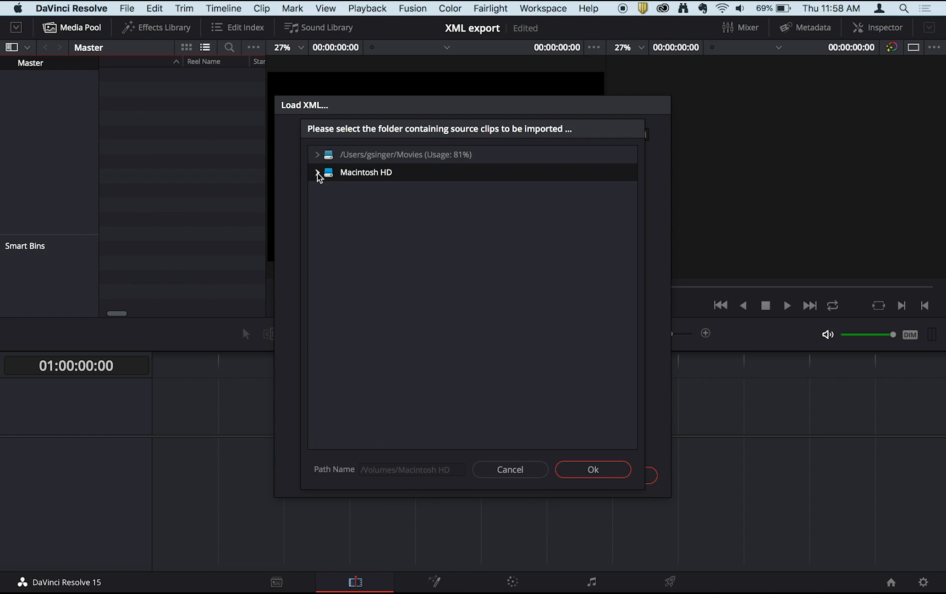
{"action": "left_click", "coordinate": [317, 173]}
{"action": "left_click", "coordinate": [326, 261]}
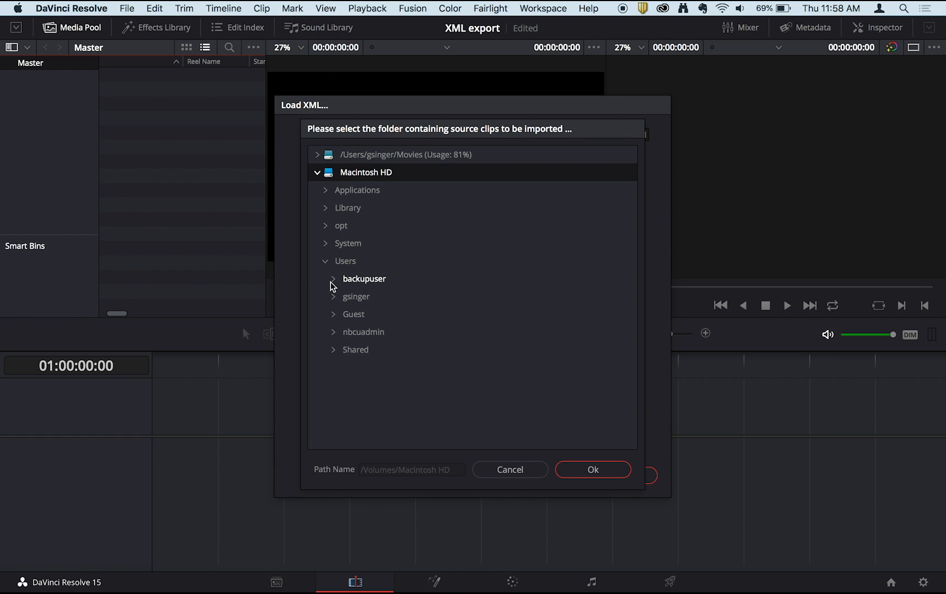
{"action": "left_click", "coordinate": [332, 281]}
{"action": "left_click", "coordinate": [332, 281]}
{"action": "left_click", "coordinate": [340, 315]}
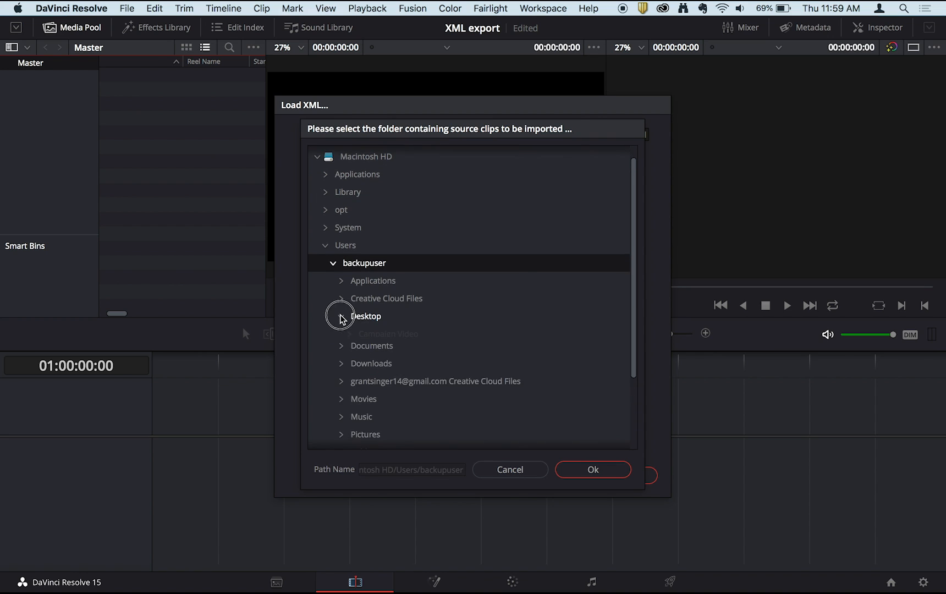
{"action": "left_click", "coordinate": [374, 334]}
{"action": "left_click", "coordinate": [594, 469]}
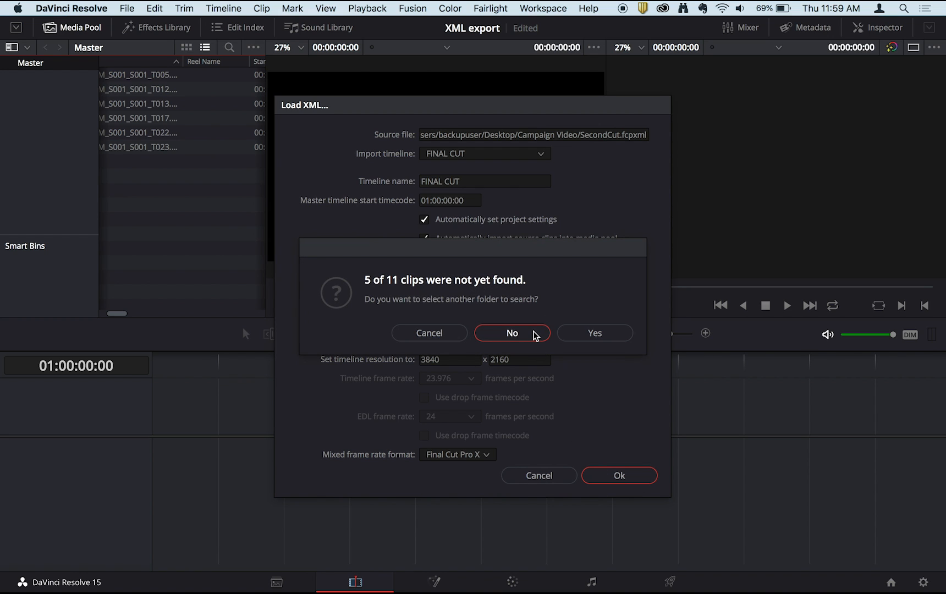
{"action": "left_click", "coordinate": [512, 333]}
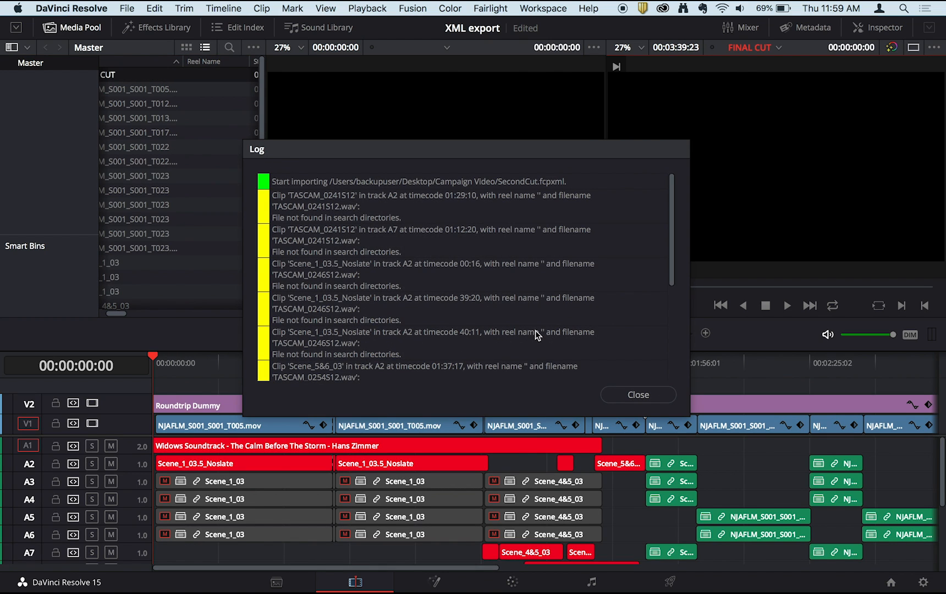
Read through the import log's file entries and close the log.
{"action": "scroll", "coordinate": [535, 324], "scroll_direction": "down", "scroll_amount": 10}
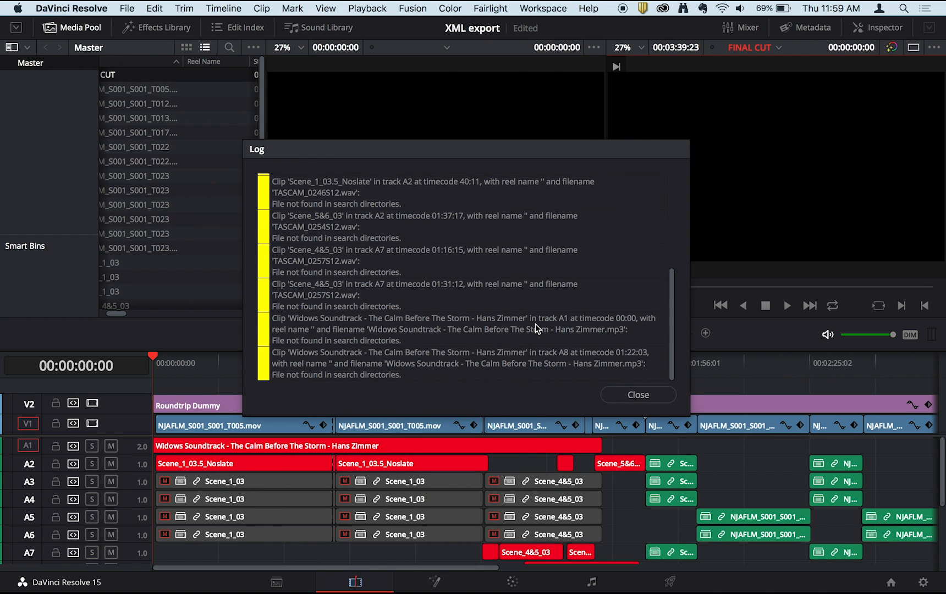
{"action": "scroll", "coordinate": [535, 324], "scroll_direction": "up", "scroll_amount": 10}
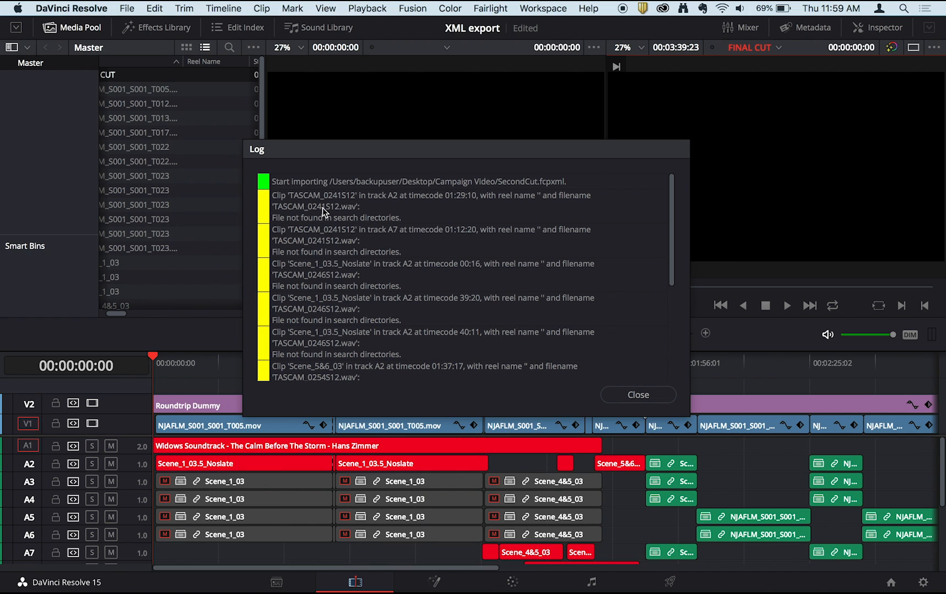
{"action": "scroll", "coordinate": [336, 252], "scroll_direction": "down", "scroll_amount": 5}
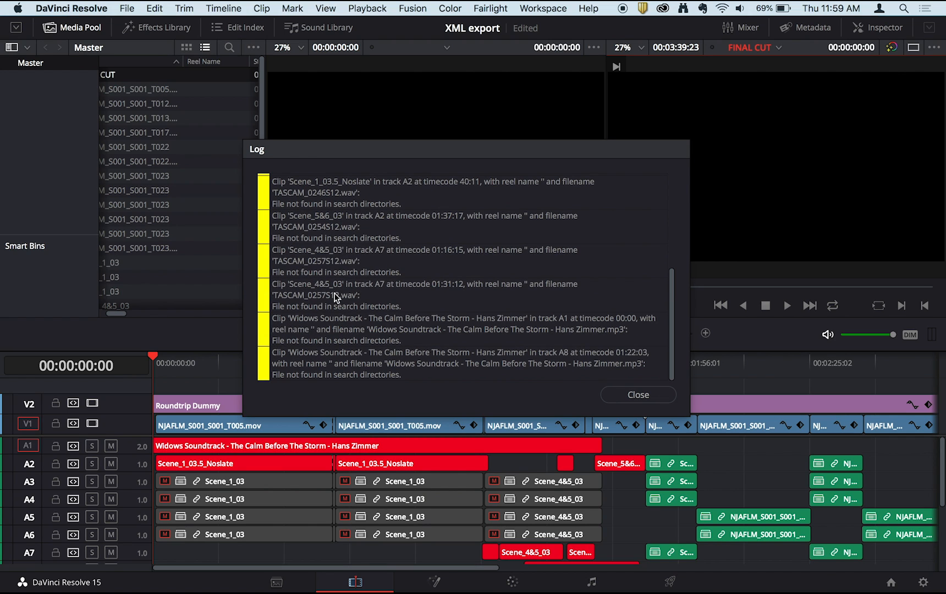
{"action": "scroll", "coordinate": [335, 297], "scroll_direction": "up", "scroll_amount": 10}
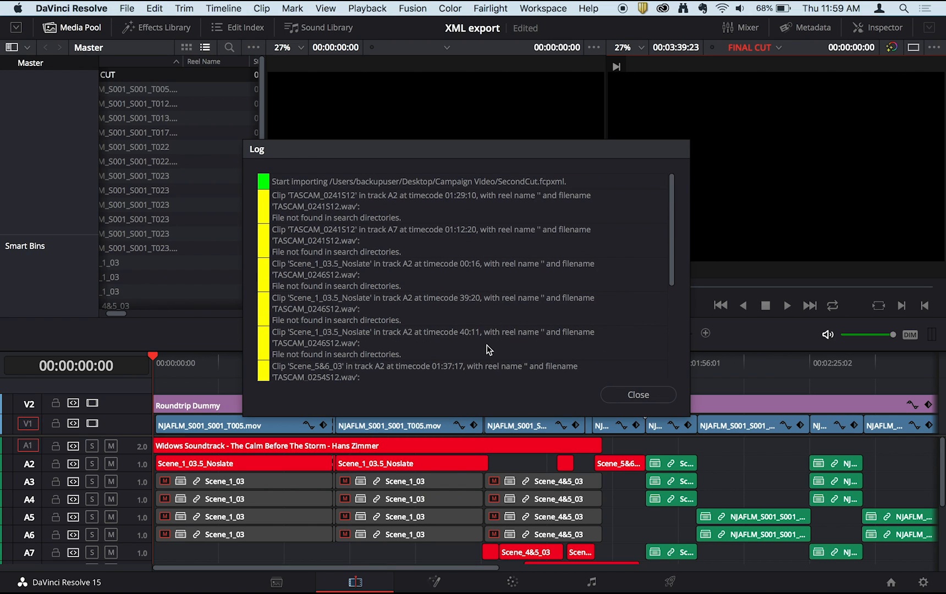
{"action": "left_click", "coordinate": [628, 395]}
Scrub through the FINAL CUT timeline, inspect its video and audio tracks, and place the playhead at 00:00:34:19.
{"action": "left_click_drag", "start_coordinate": [258, 364], "coordinate": [536, 378]}
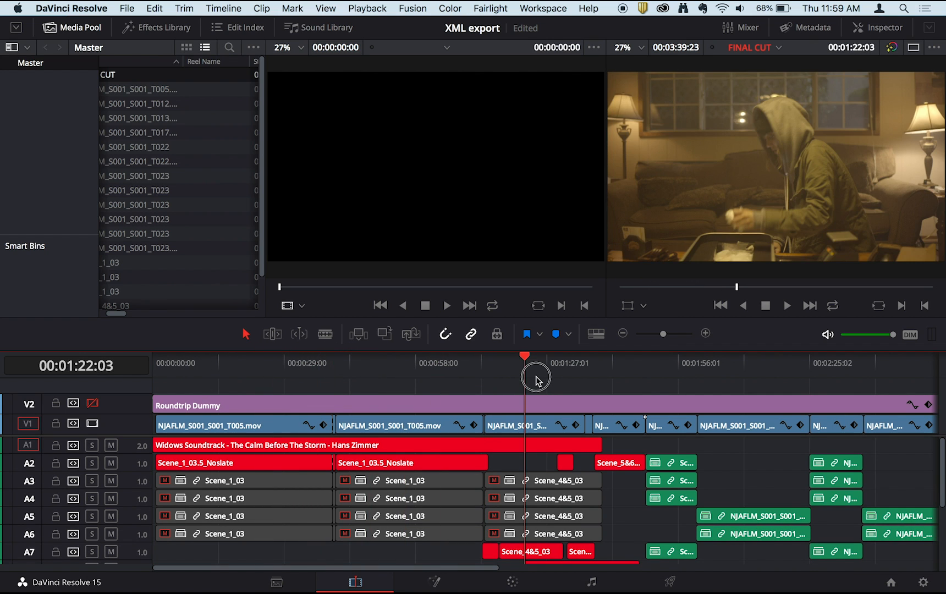
{"action": "scroll", "coordinate": [327, 517], "scroll_direction": "down", "scroll_amount": 3}
{"action": "scroll", "coordinate": [330, 484], "scroll_direction": "up", "scroll_amount": 2}
{"action": "scroll", "coordinate": [329, 484], "scroll_direction": "right", "scroll_amount": 2}
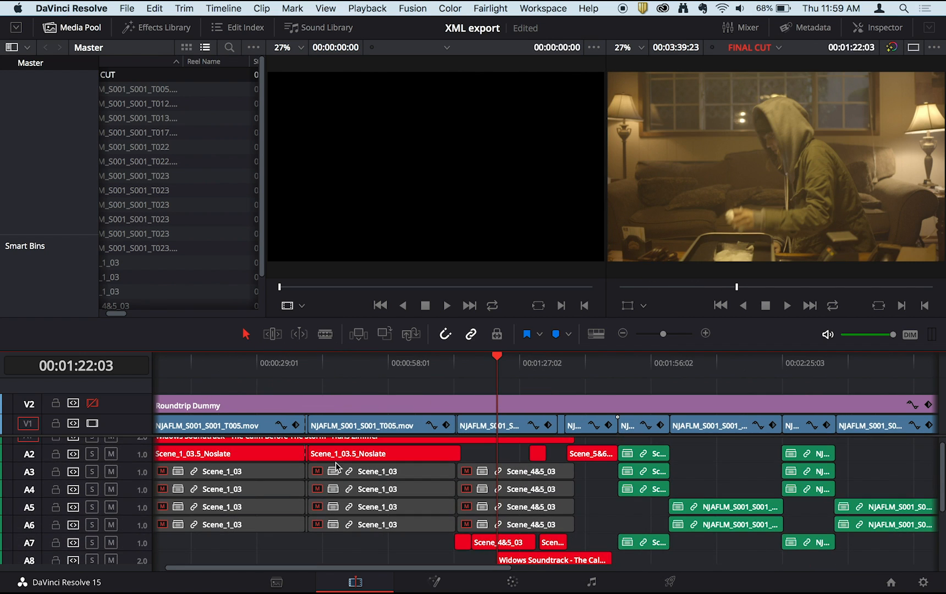
{"action": "mouse_move", "coordinate": [306, 426]}
{"action": "left_mouse_down"}
{"action": "mouse_move", "coordinate": [325, 427]}
{"action": "mouse_move", "coordinate": [309, 426]}
{"action": "left_mouse_up"}
{"action": "left_click", "coordinate": [282, 365]}
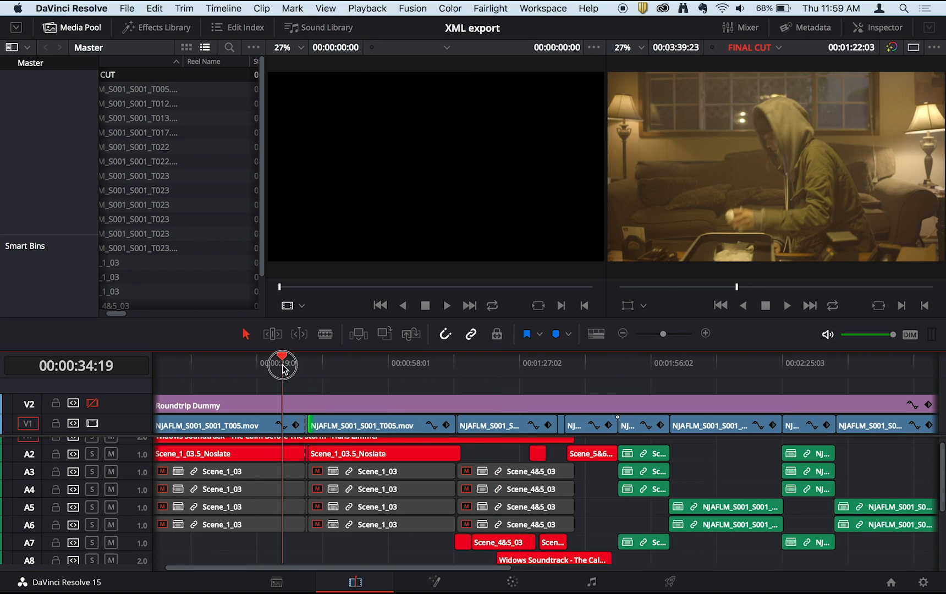
Browse the imported clips by name in the Master bin.
{"action": "scroll", "coordinate": [131, 190], "scroll_direction": "left", "scroll_amount": 3}
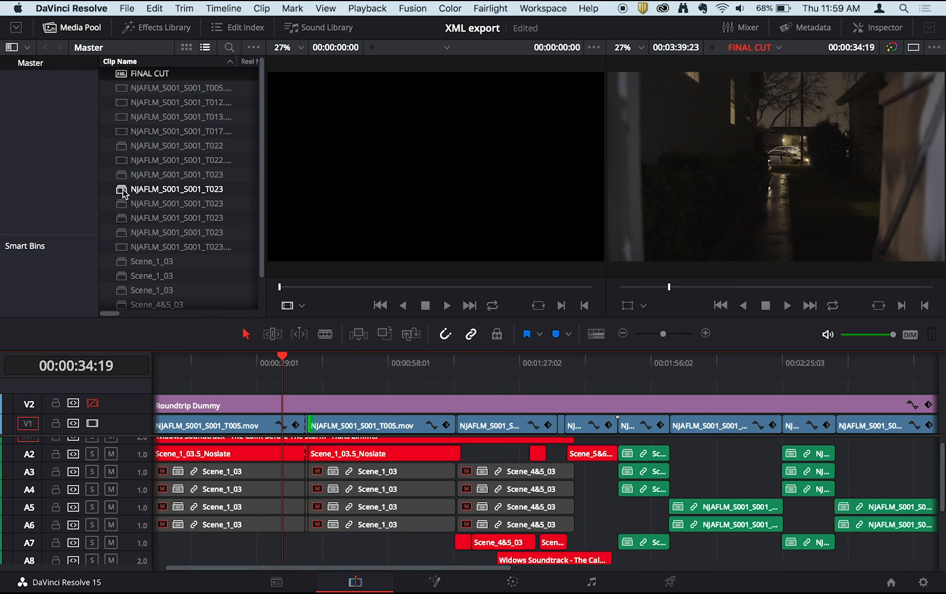
{"action": "scroll", "coordinate": [124, 191], "scroll_direction": "down", "scroll_amount": 3}
{"action": "scroll", "coordinate": [123, 164], "scroll_direction": "up", "scroll_amount": 3}
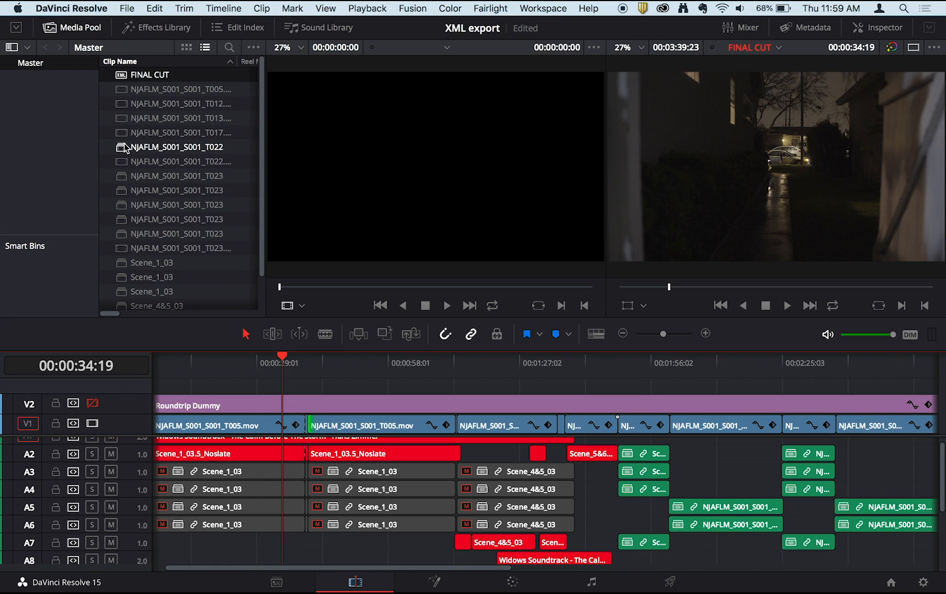
Select the first group of linked Scene_1_03 audio clips, check the lower audio tracks, and move the playhead to 00:00:21:11.
{"action": "left_click", "coordinate": [247, 532]}
{"action": "scroll", "coordinate": [248, 532], "scroll_direction": "left", "scroll_amount": 2}
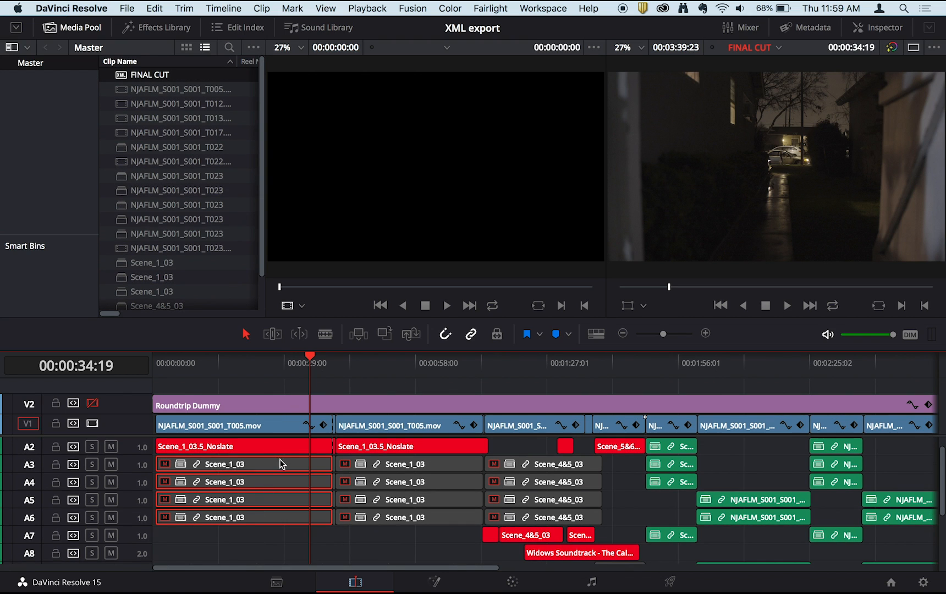
{"action": "scroll", "coordinate": [338, 518], "scroll_direction": "down", "scroll_amount": 5}
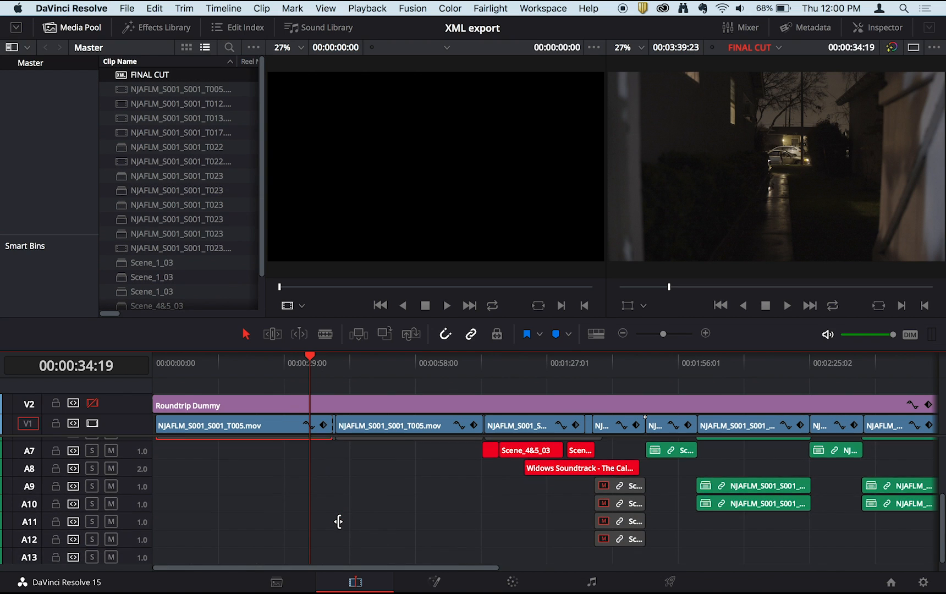
{"action": "scroll", "coordinate": [337, 518], "scroll_direction": "up", "scroll_amount": 7}
{"action": "left_click", "coordinate": [311, 363]}
{"action": "left_click_drag", "start_coordinate": [311, 363], "coordinate": [252, 410]}
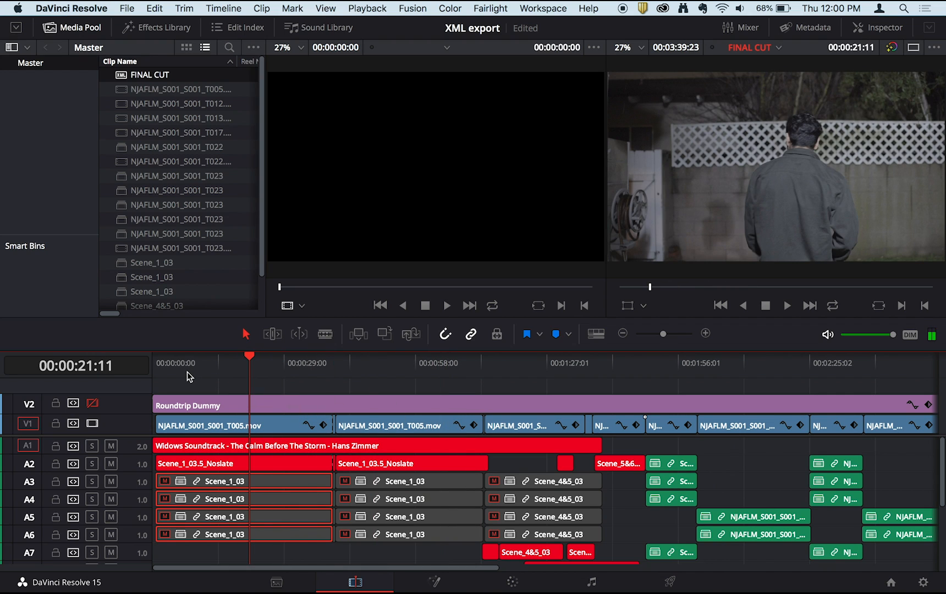
Start exporting the FINAL CUT timeline and choose FCP 7 XML V5 Files (*.xml) as the file format.
{"action": "left_click", "coordinate": [127, 8]}
{"action": "mouse_move", "coordinate": [195, 161]}
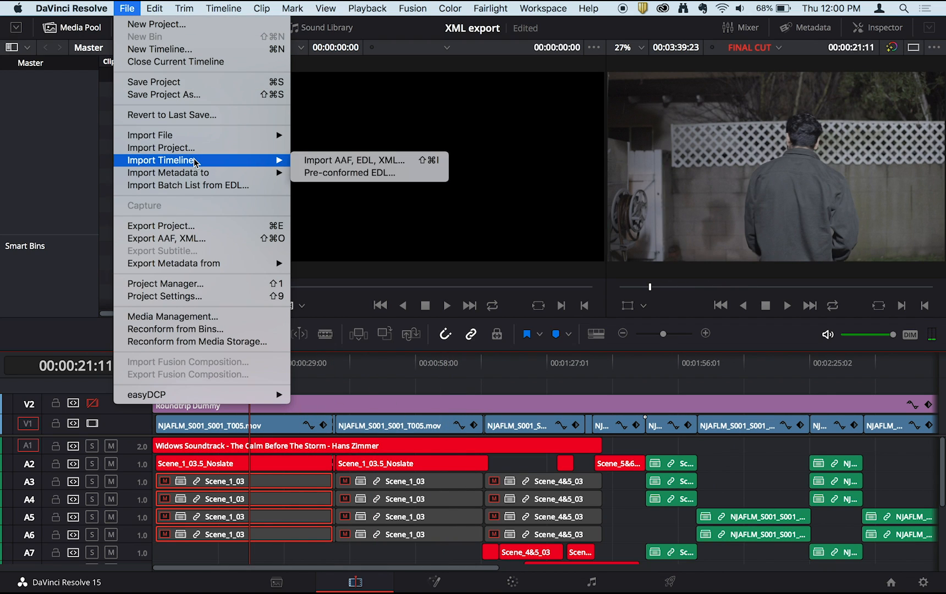
{"action": "left_click", "coordinate": [220, 240]}
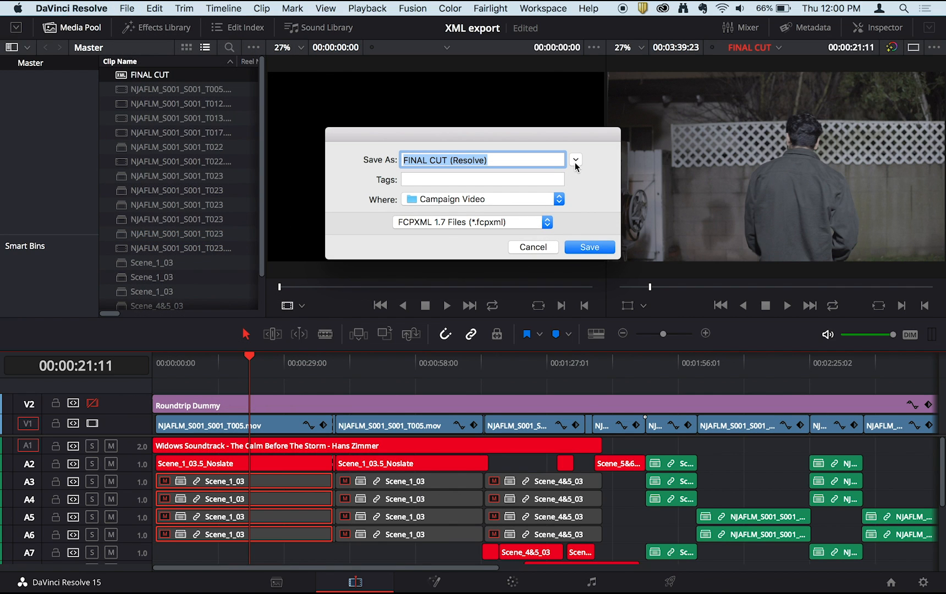
{"action": "left_click", "coordinate": [523, 223]}
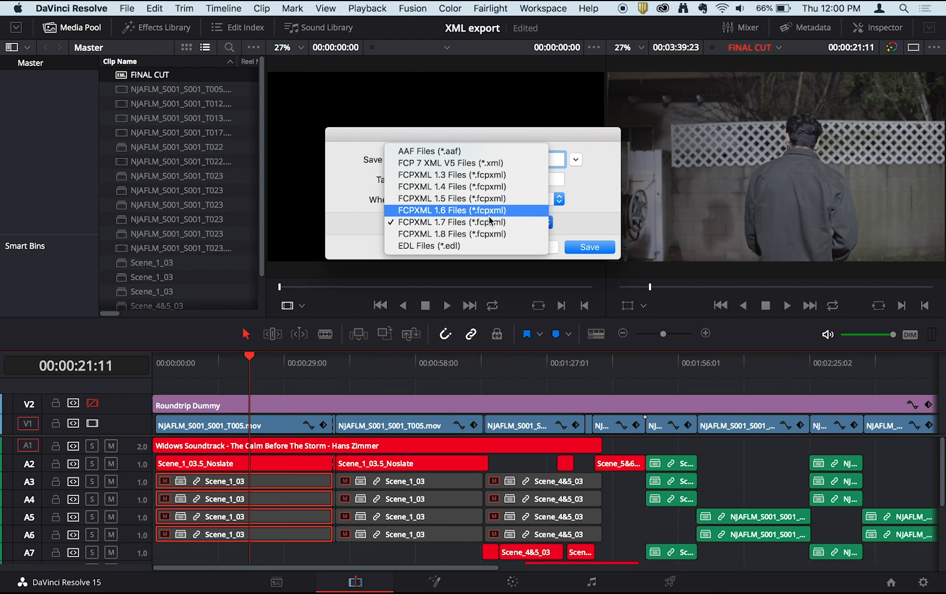
{"action": "left_click", "coordinate": [487, 166]}
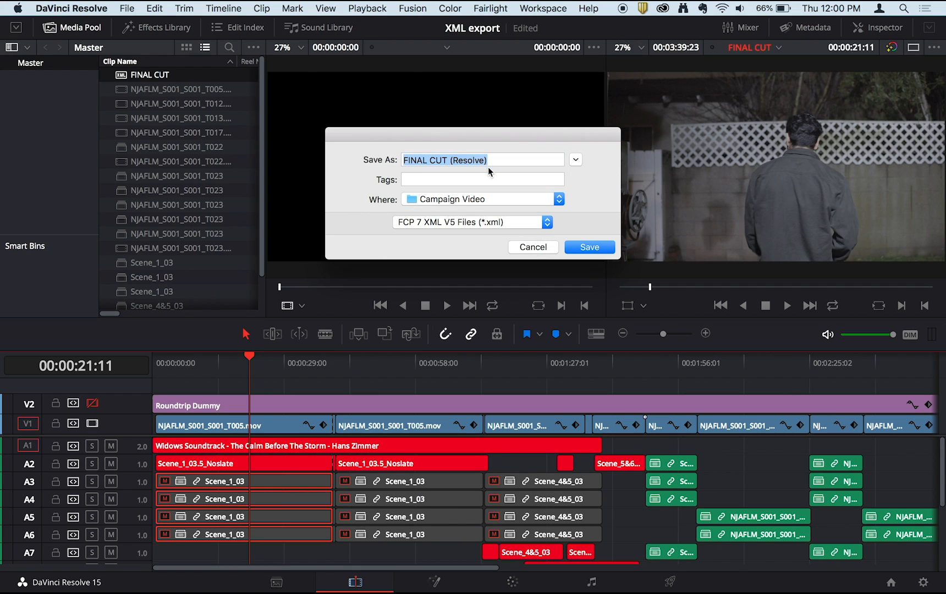
Name the export "FINAL CUT from Resolve" and save it in the Campaign Video folder.
{"action": "key", "text": "Right"}
{"action": "key", "text": "alt+BackSpace"}
{"action": "key", "text": "BackSpace"}
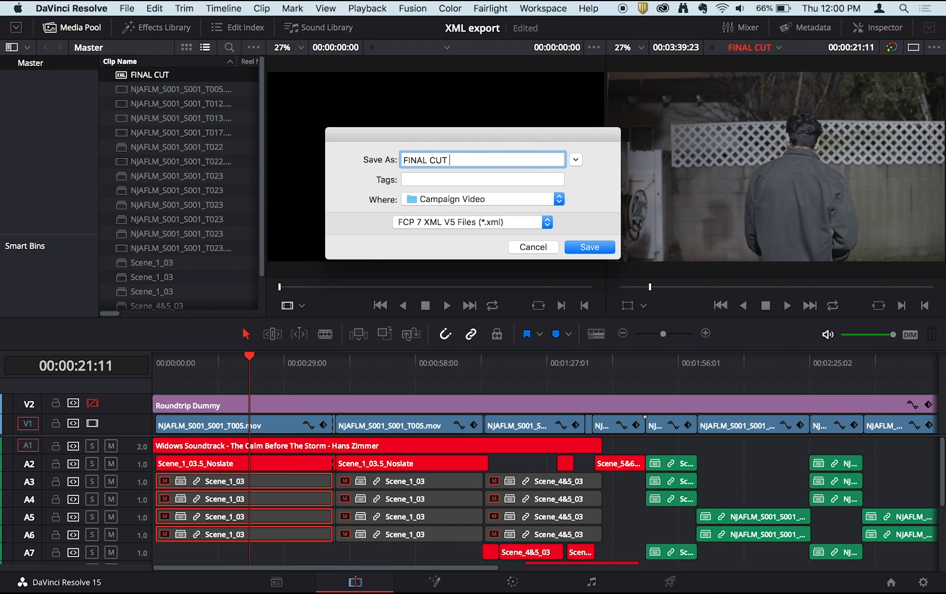
{"action": "type", "text": "from Resolve"}
{"action": "left_click", "coordinate": [586, 247]}
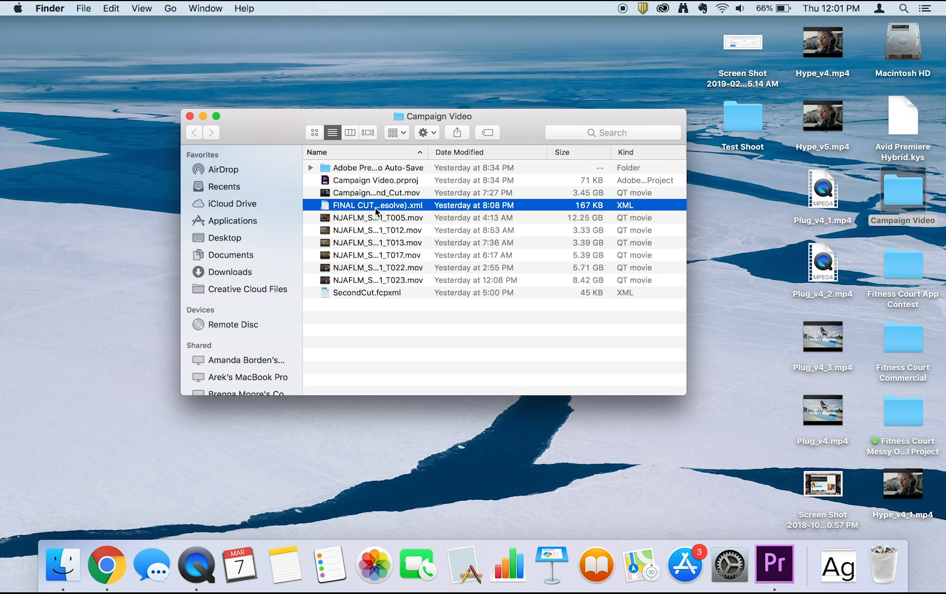
Preview FINAL CUT (Resolve).xml in Finder and skim its clip and link entries.
{"action": "key", "text": "space"}
{"action": "scroll", "coordinate": [397, 328], "scroll_direction": "down", "scroll_amount": 10}
{"action": "scroll", "coordinate": [397, 329], "scroll_direction": "down", "scroll_amount": 20}
{"action": "scroll", "coordinate": [396, 328], "scroll_direction": "up", "scroll_amount": 10}
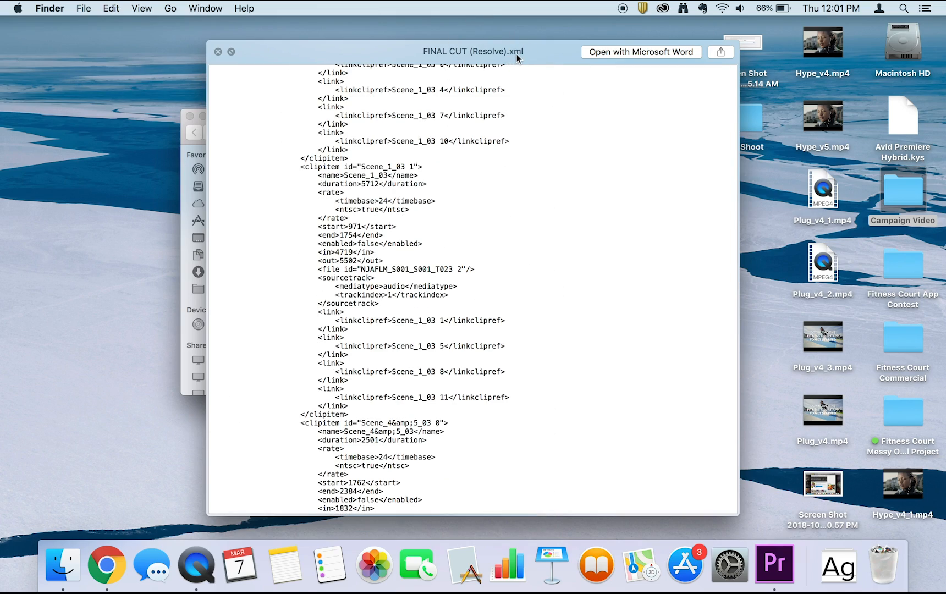
Switch to Premiere Pro and create a new project named Untitled in the Campaign Video folder with the default settings.
{"action": "left_click", "coordinate": [774, 563]}
{"action": "left_click", "coordinate": [104, 199]}
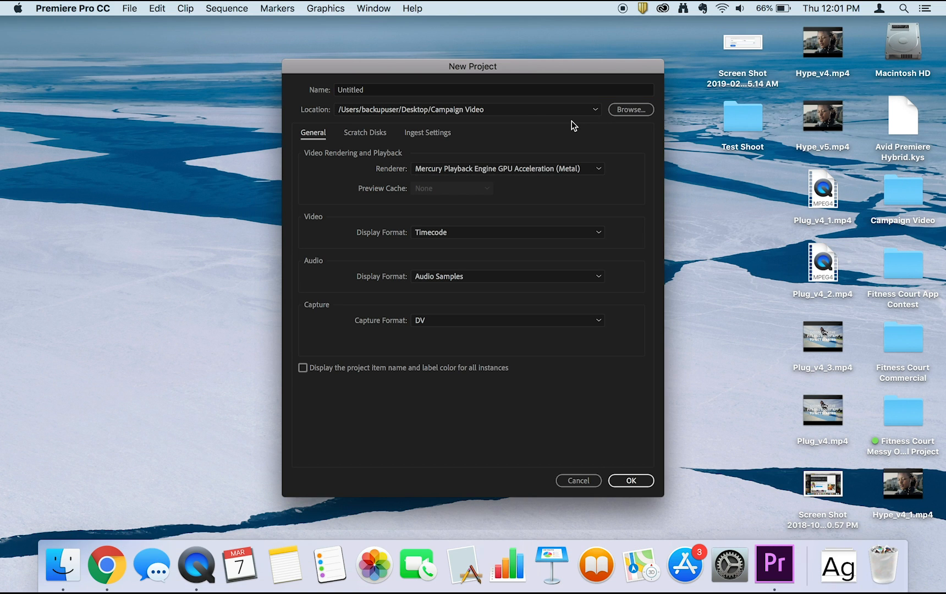
{"action": "left_click", "coordinate": [631, 480]}
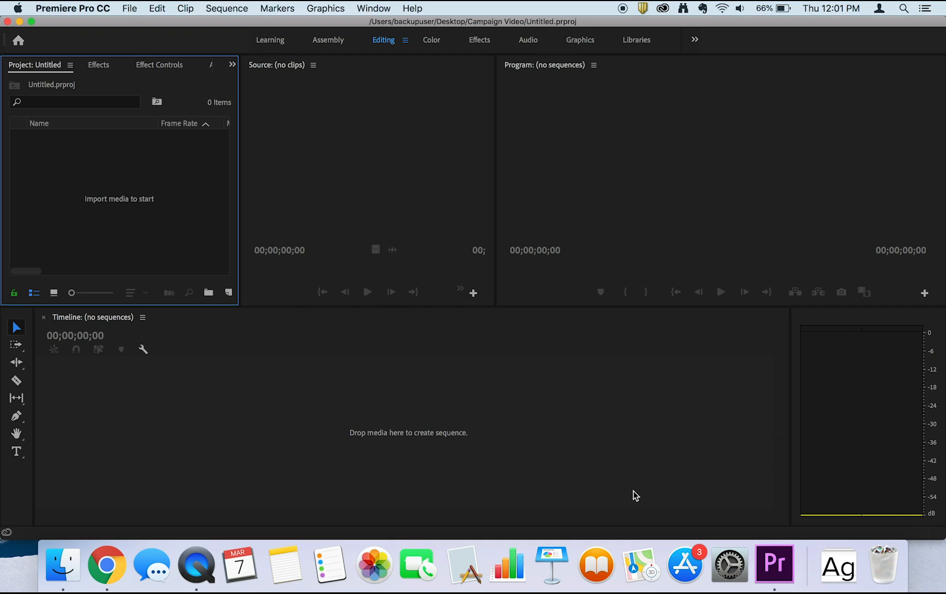
Import FINAL CUT (Resolve).xml into the project and open its FINAL CUT (Resolve) sequence in the timeline.
{"action": "left_click", "coordinate": [130, 7]}
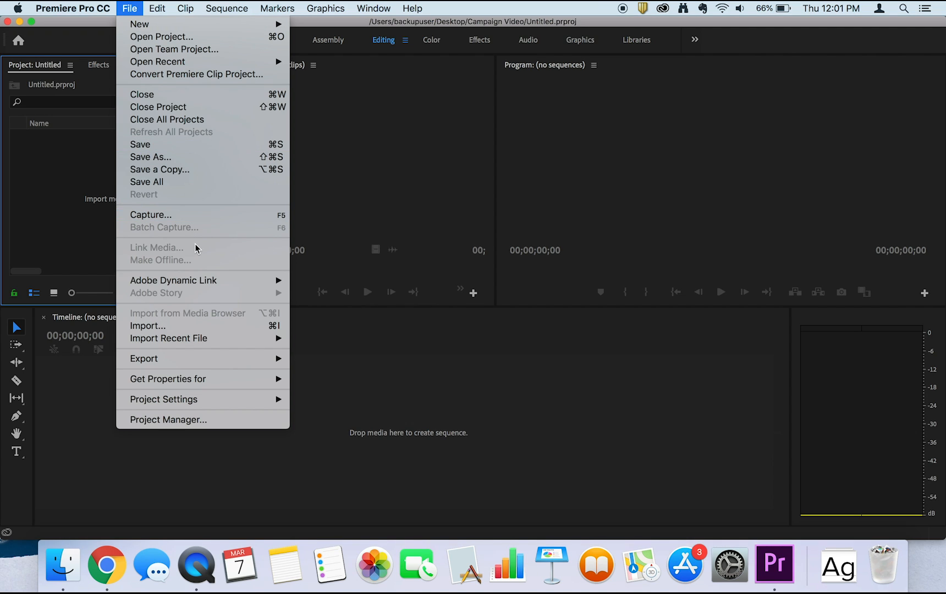
{"action": "left_click", "coordinate": [209, 328]}
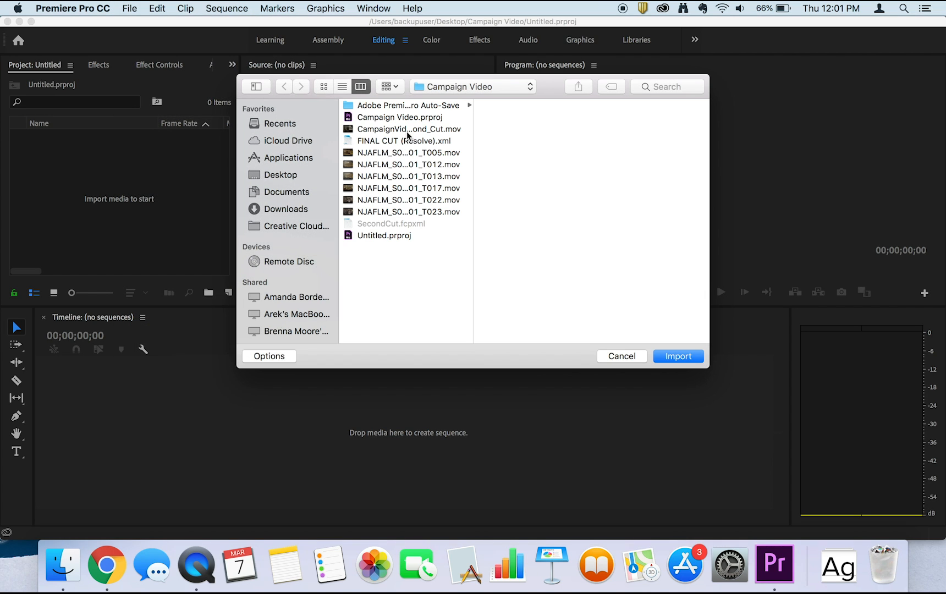
{"action": "left_click", "coordinate": [400, 144]}
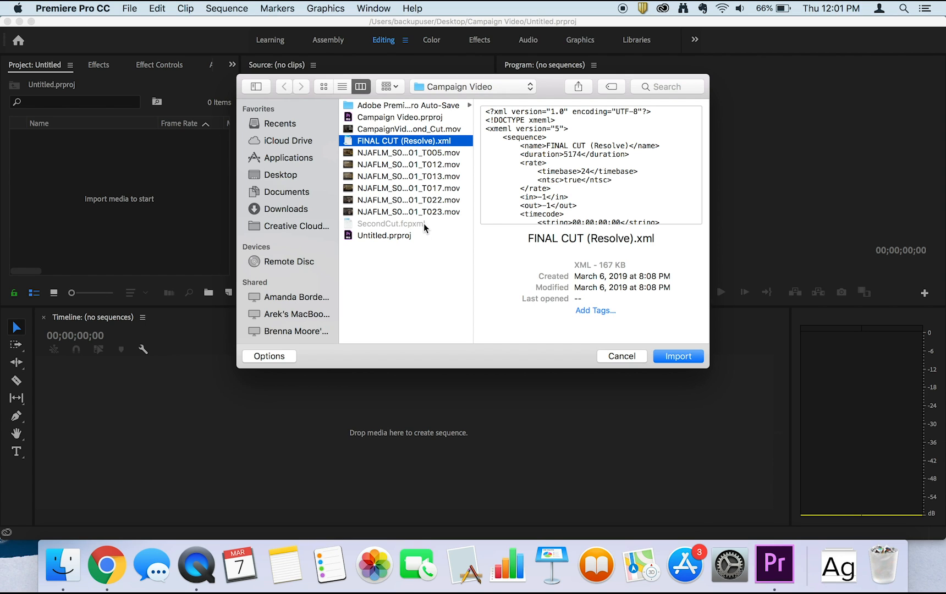
{"action": "left_click", "coordinate": [675, 357]}
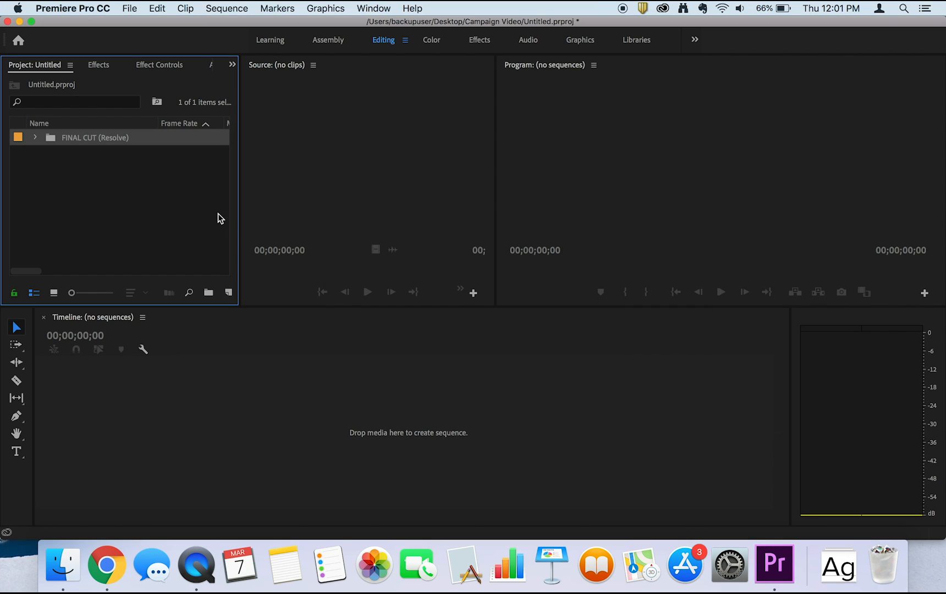
{"action": "left_click", "coordinate": [35, 137]}
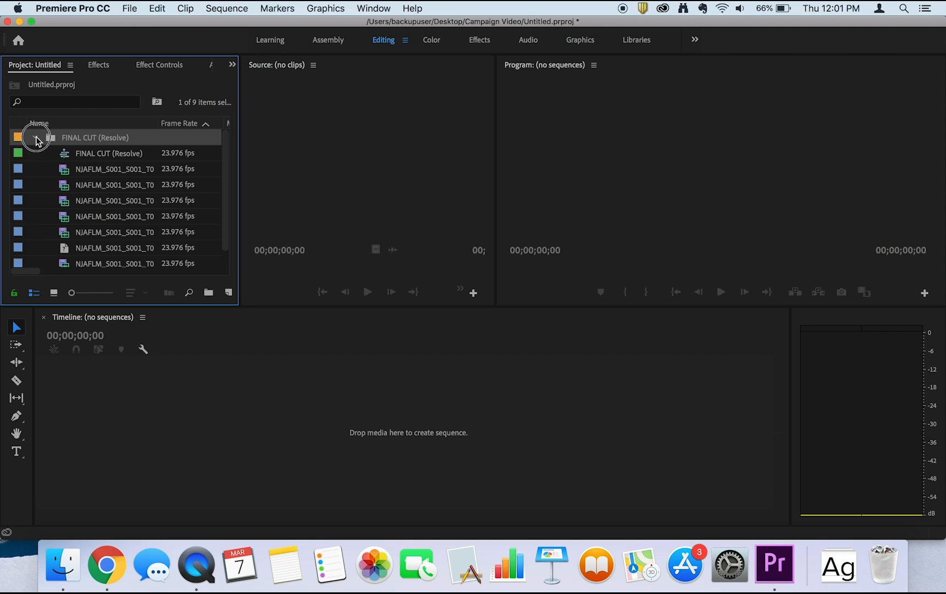
{"action": "double_click", "coordinate": [66, 154]}
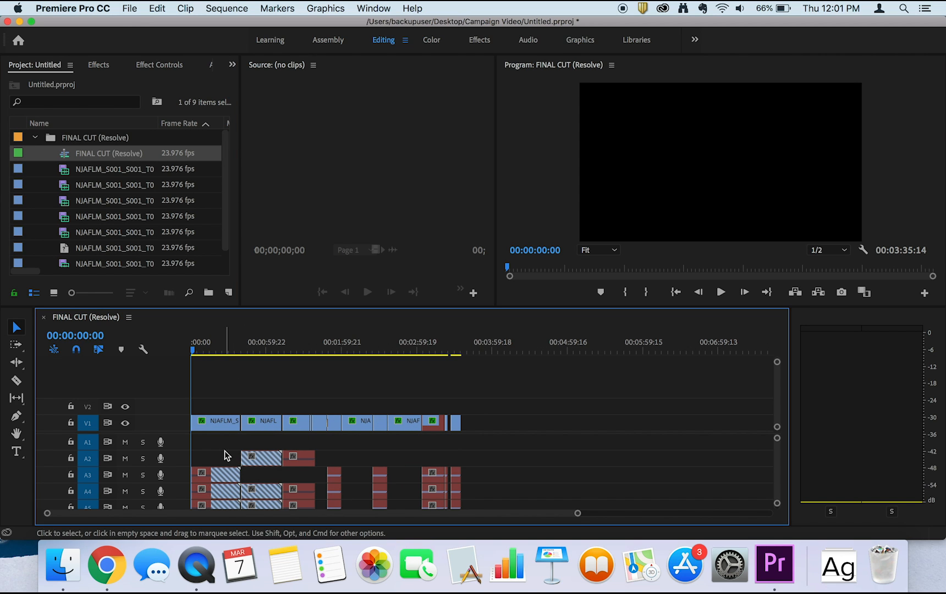
Inspect the imported sequence's tracks and scrub through the first clip to 00:00:34:12.
{"action": "scroll", "coordinate": [222, 461], "scroll_direction": "down", "scroll_amount": 2}
{"action": "scroll", "coordinate": [222, 460], "scroll_direction": "up", "scroll_amount": 2}
{"action": "left_click", "coordinate": [213, 348]}
{"action": "left_click_drag", "start_coordinate": [213, 349], "coordinate": [183, 376]}
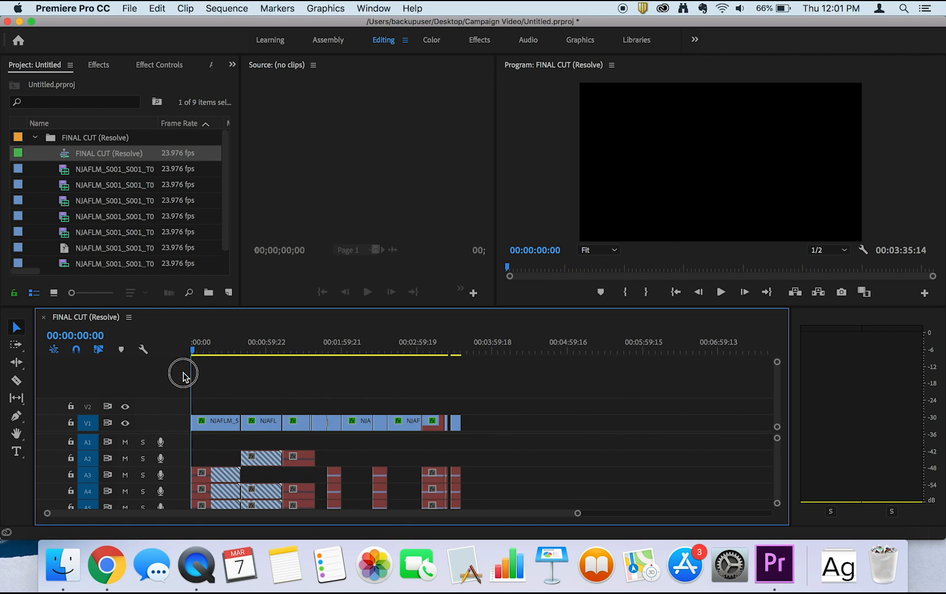
{"action": "left_click_drag", "start_coordinate": [224, 346], "coordinate": [236, 352]}
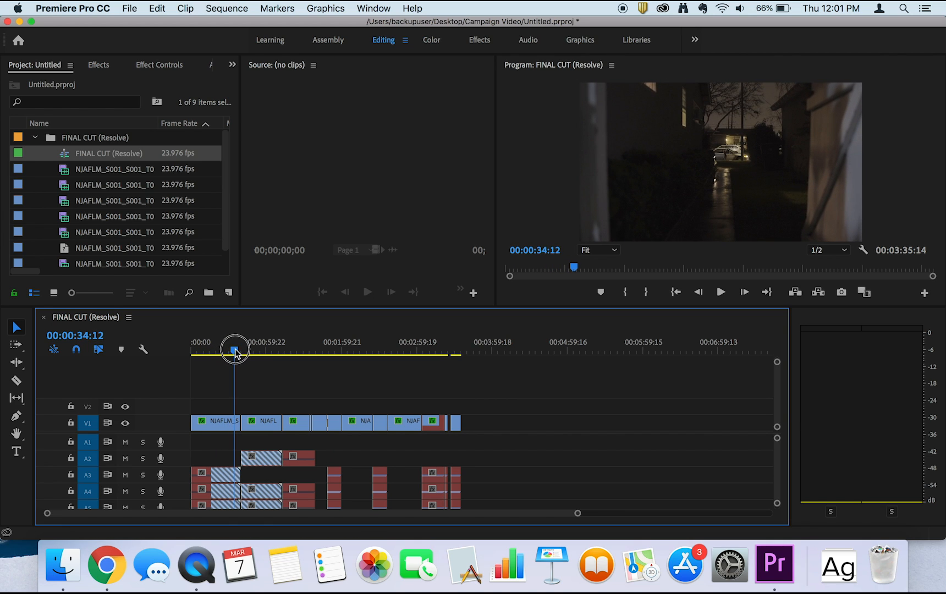
Examine the Cross Dissolve between the T013 and T012 clips on V1 by scrubbing around 00:01:48:13.
{"action": "key", "text": "="}
{"action": "key", "text": "="}
{"action": "key", "text": "="}
{"action": "scroll", "coordinate": [460, 328], "scroll_direction": "right", "scroll_amount": 8}
{"action": "scroll", "coordinate": [467, 332], "scroll_direction": "right", "scroll_amount": 5}
{"action": "left_click", "coordinate": [343, 348]}
{"action": "left_click_drag", "start_coordinate": [345, 348], "coordinate": [342, 345]}
{"action": "key", "text": "="}
{"action": "key", "text": "="}
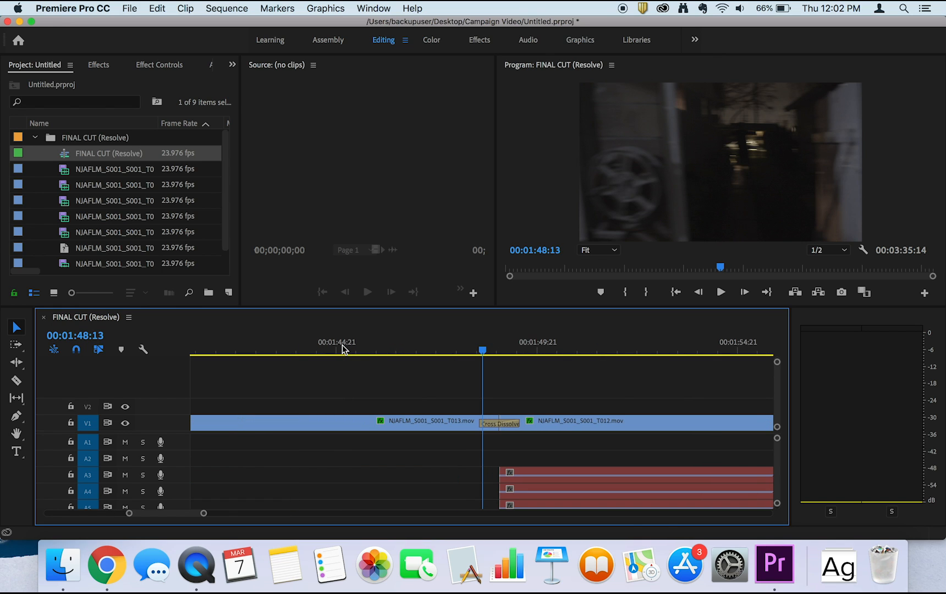
{"action": "left_click_drag", "start_coordinate": [499, 343], "coordinate": [478, 343]}
Return the playhead to 00:00:00:00 and fit the whole sequence in the timeline.
{"action": "key", "text": "backslash"}
{"action": "left_click_drag", "start_coordinate": [258, 354], "coordinate": [126, 348]}
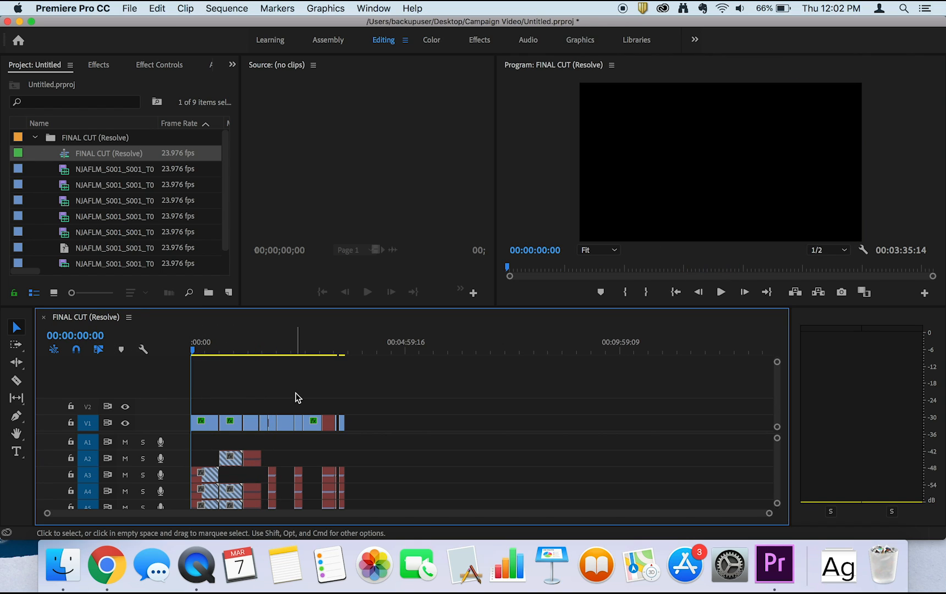
{"action": "key", "text": "backslash"}
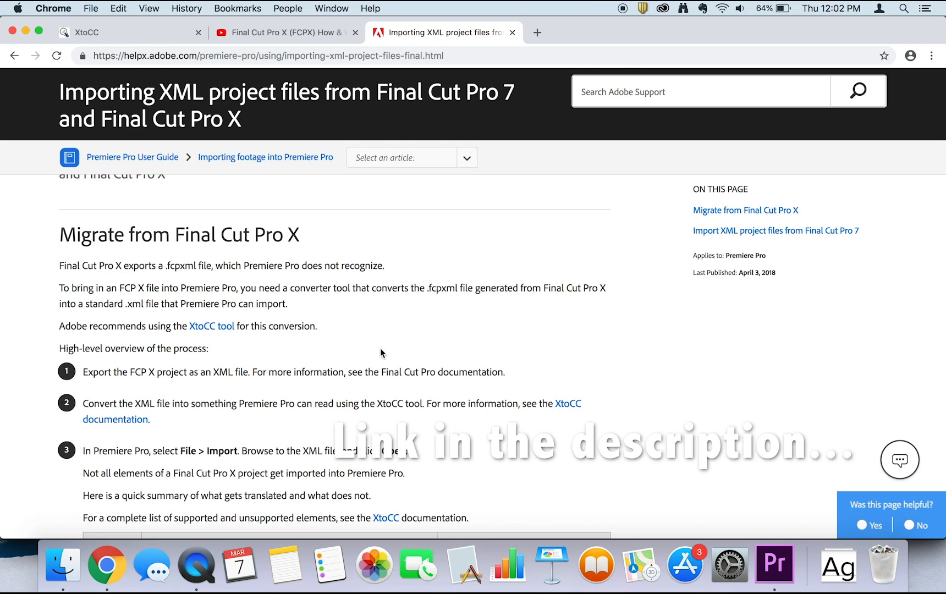
Read the Adobe help article's table of what gets translated when migrating from Final Cut Pro X, including effects, transitions and blend modes.
{"action": "scroll", "coordinate": [380, 350], "scroll_direction": "up", "scroll_amount": 3}
{"action": "scroll", "coordinate": [380, 350], "scroll_direction": "down", "scroll_amount": 10}
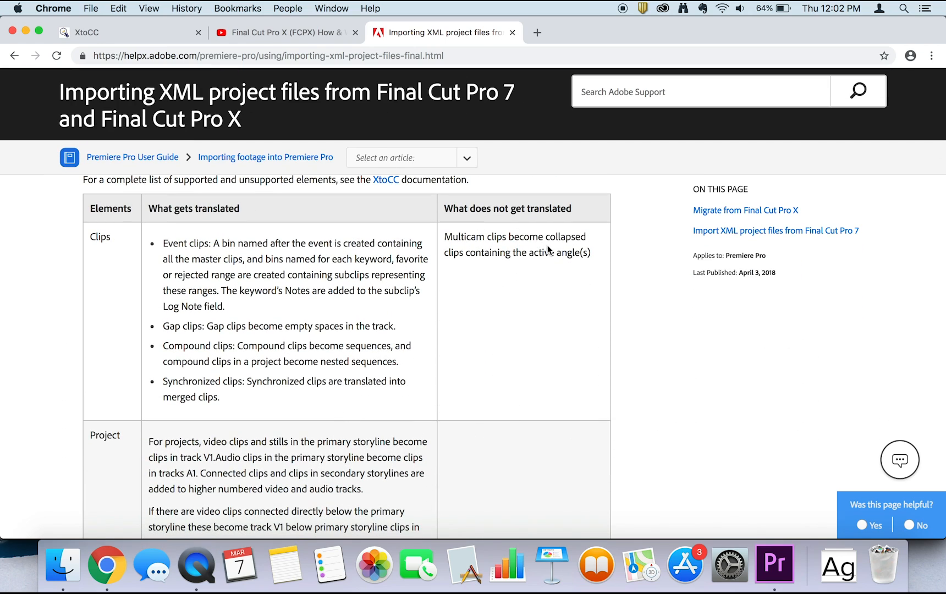
{"action": "scroll", "coordinate": [367, 404], "scroll_direction": "down", "scroll_amount": 15}
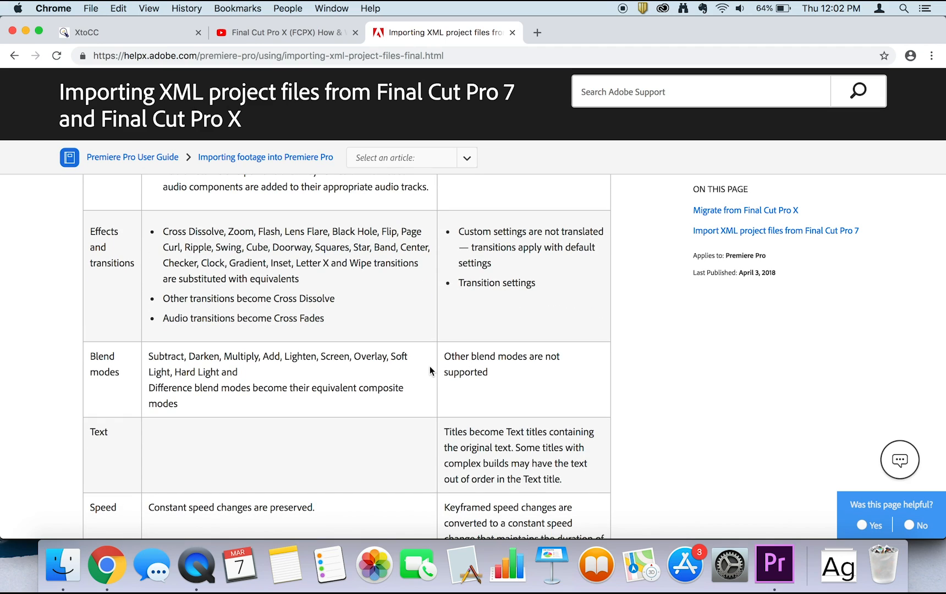
{"action": "scroll", "coordinate": [372, 377], "scroll_direction": "down", "scroll_amount": 5}
{"action": "scroll", "coordinate": [372, 377], "scroll_direction": "up", "scroll_amount": 3}
{"action": "scroll", "coordinate": [372, 381], "scroll_direction": "up", "scroll_amount": 3}
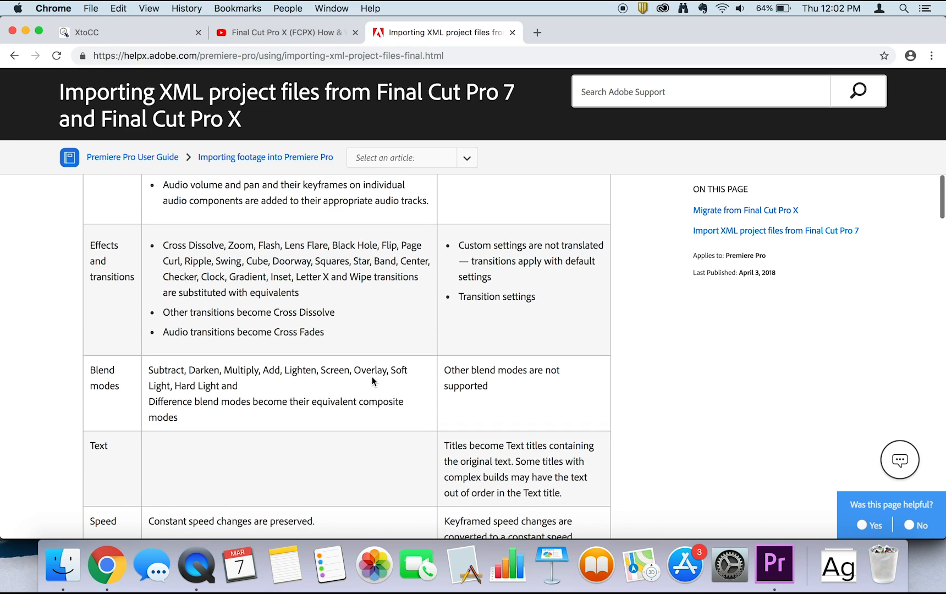
Switch back to Premiere Pro, scrub to 00:00:11:00 and check the commands available for the first V1 clip.
{"action": "key", "text": "super+Tab"}
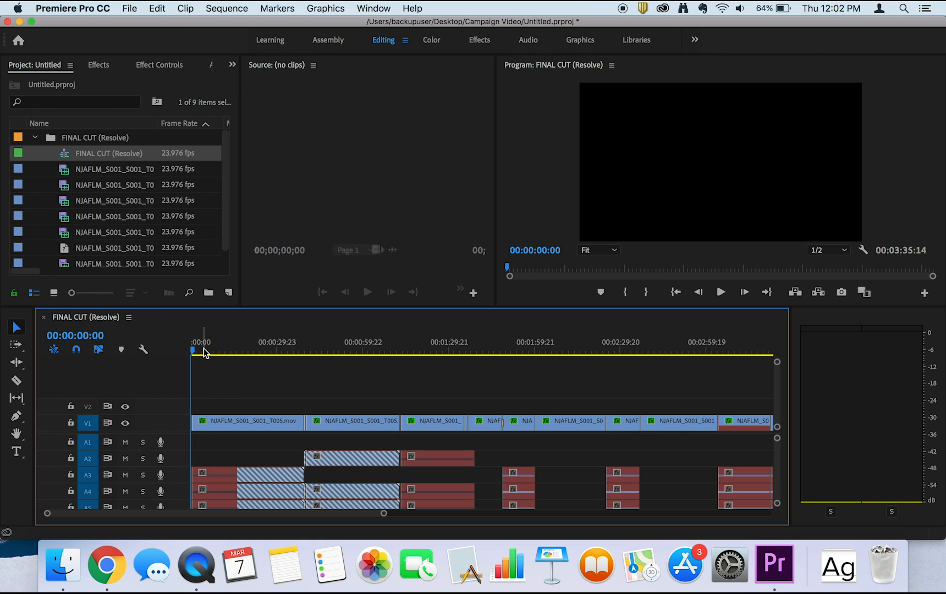
{"action": "left_click_drag", "start_coordinate": [204, 353], "coordinate": [222, 350]}
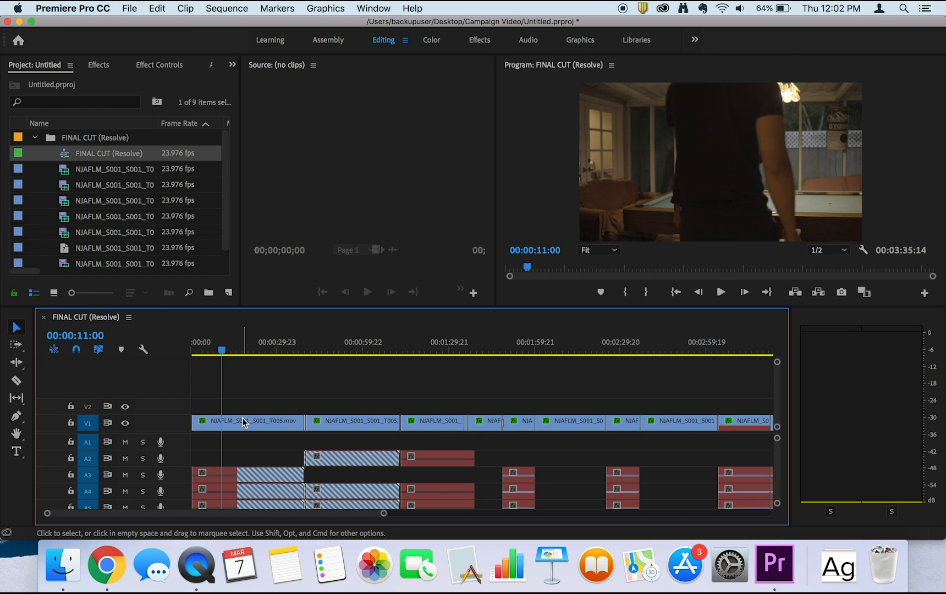
{"action": "right_click", "coordinate": [244, 422]}
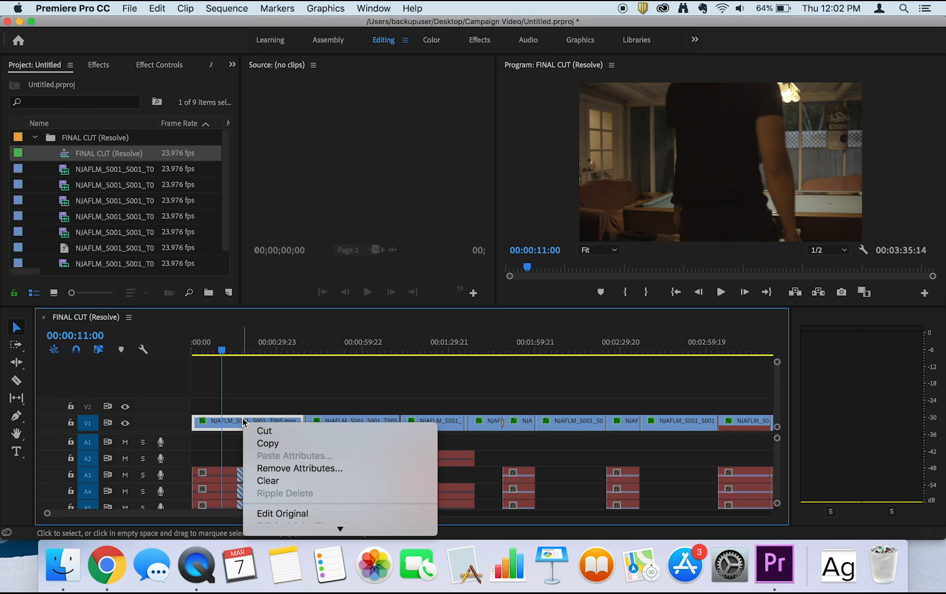
{"action": "scroll", "coordinate": [316, 467], "scroll_direction": "down", "scroll_amount": 5}
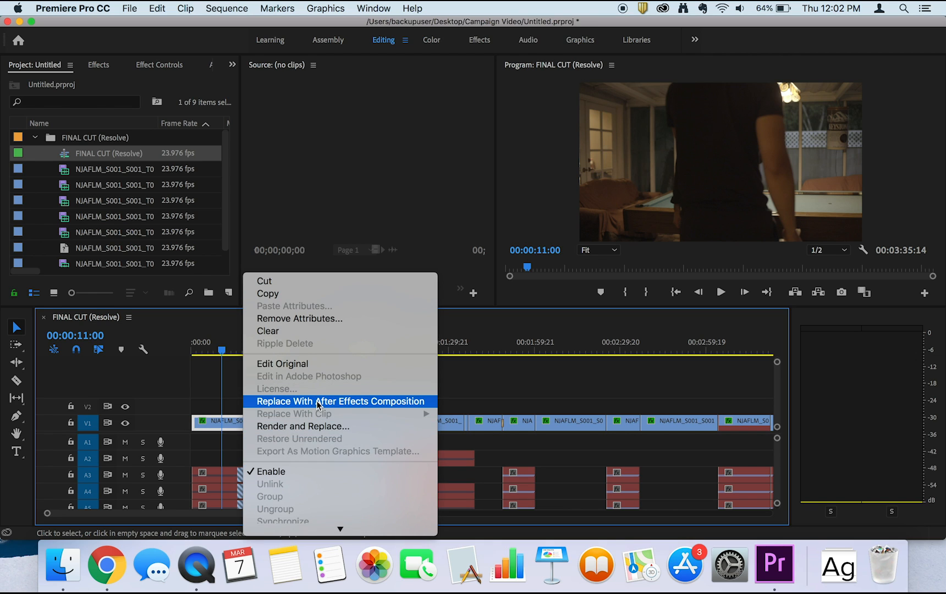
{"action": "left_click", "coordinate": [318, 406]}
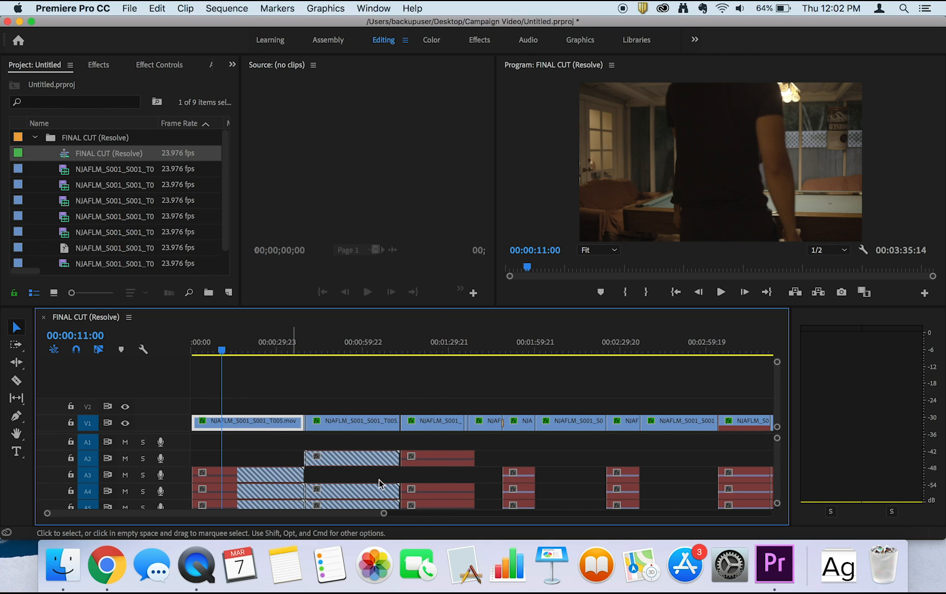
Show the full length of the sequence and scrub back to 00:00:06:21.
{"action": "left_click_drag", "start_coordinate": [384, 514], "coordinate": [480, 513]}
{"action": "left_click_drag", "start_coordinate": [245, 342], "coordinate": [203, 341]}
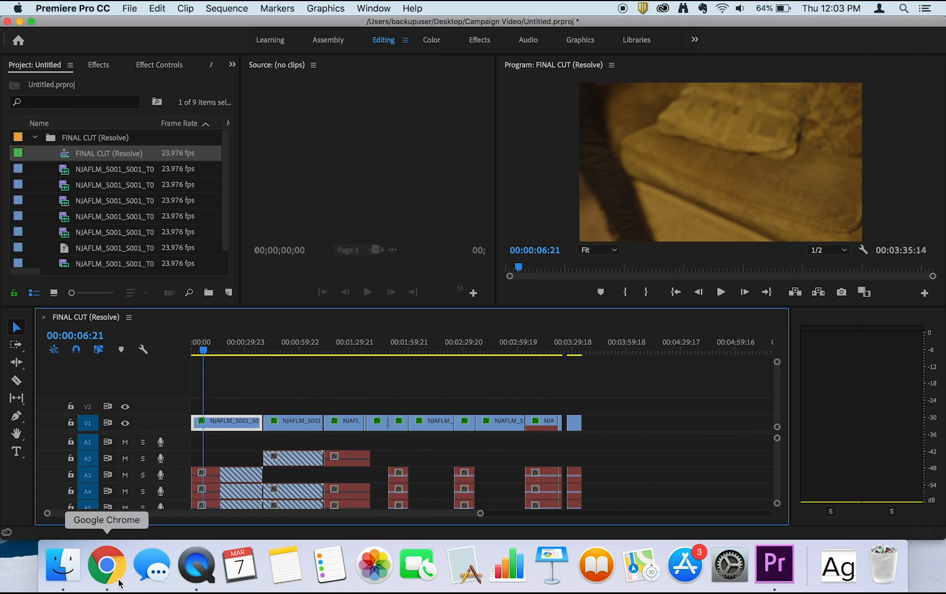